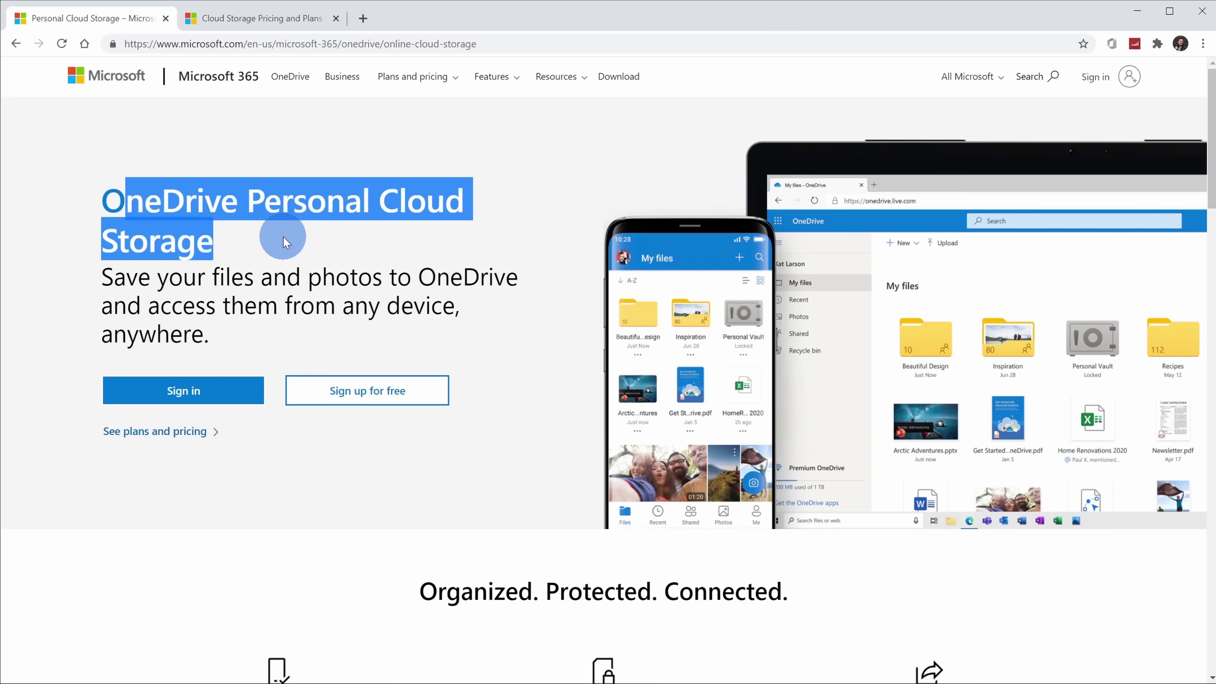
Scroll down the OneDrive homepage toward the See plans and pricing section.
left_click(283, 236)
scroll(294, 249, "down", 2)
scroll(295, 241, "down", 5)
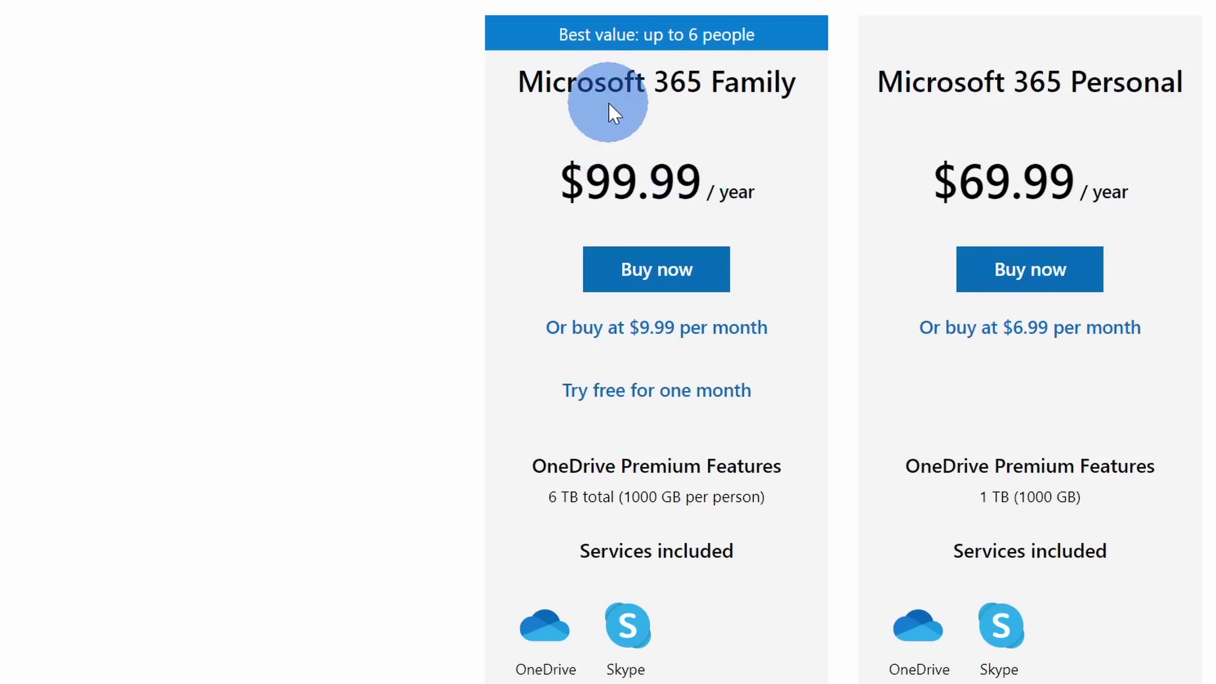
left_click_drag(525, 499, 811, 496)
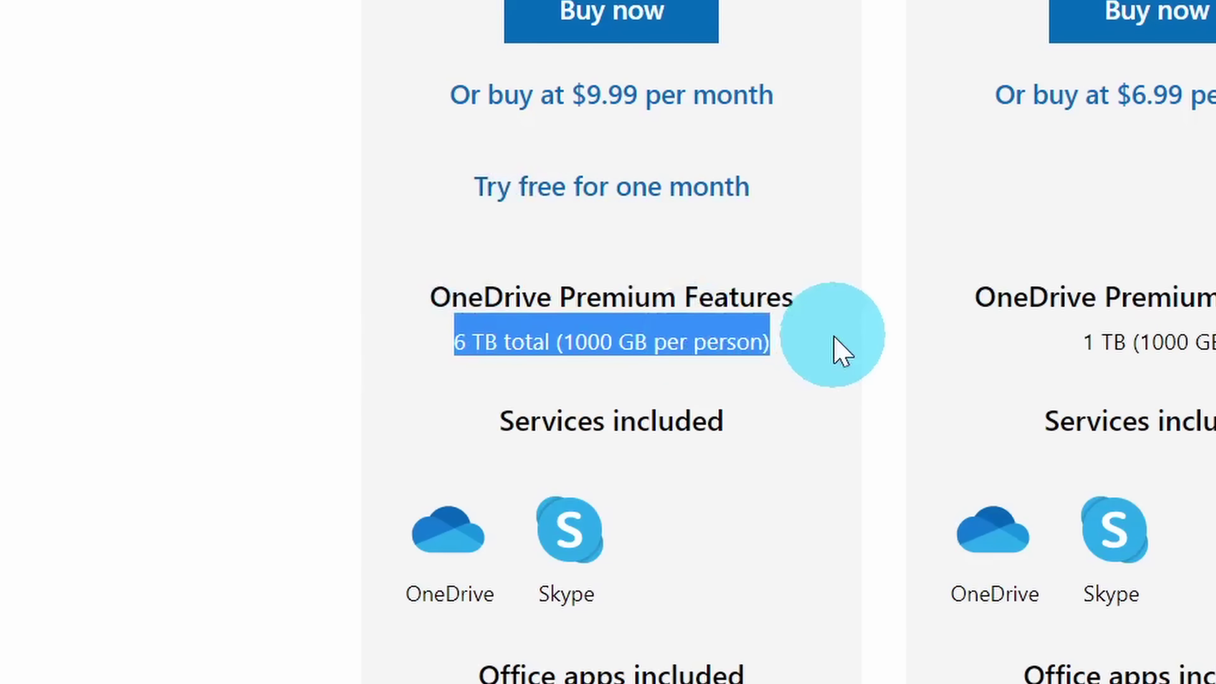
left_click(840, 350)
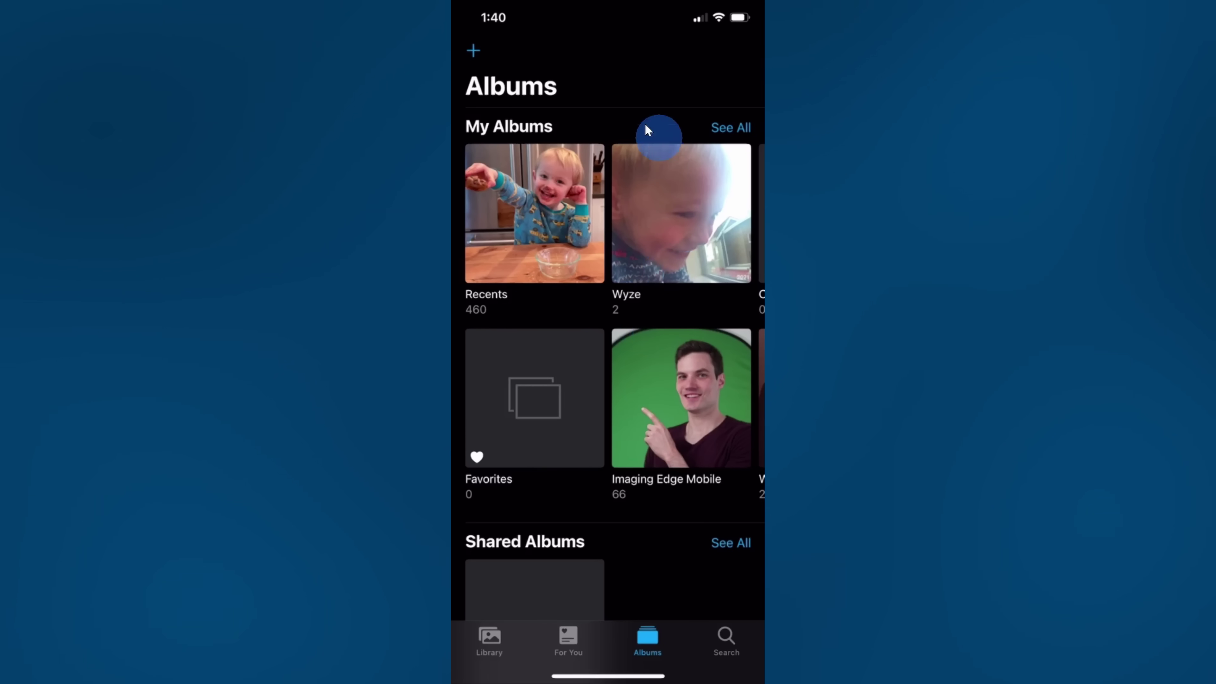
Open the Recents album of 313 photos and 147 videos and scroll through its grid.
left_click(640, 295)
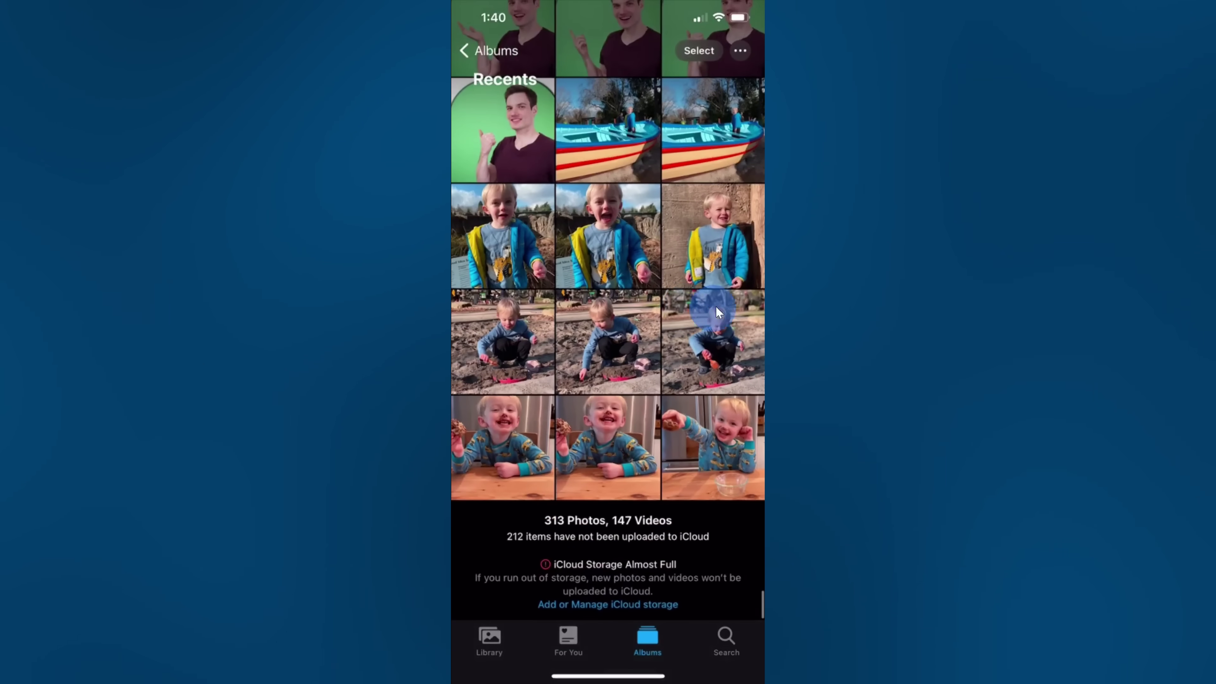
scroll(690, 273, "up", 6)
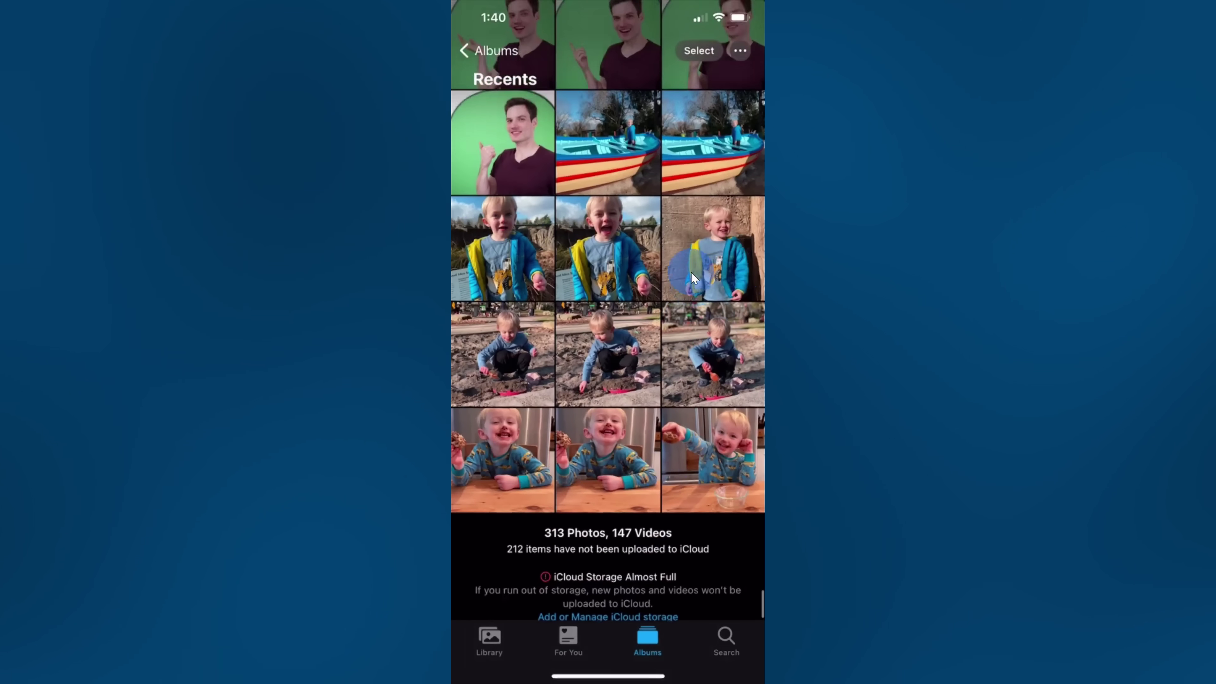
scroll(694, 326, "up", 2)
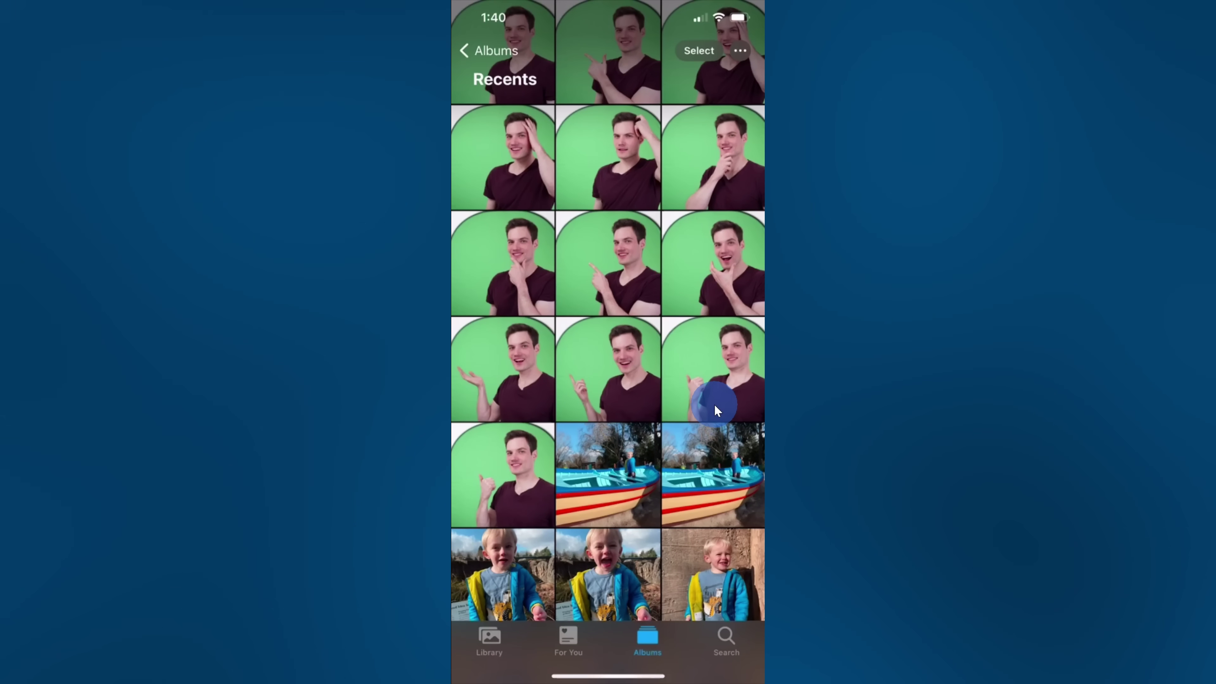
scroll(714, 404, "down", 2)
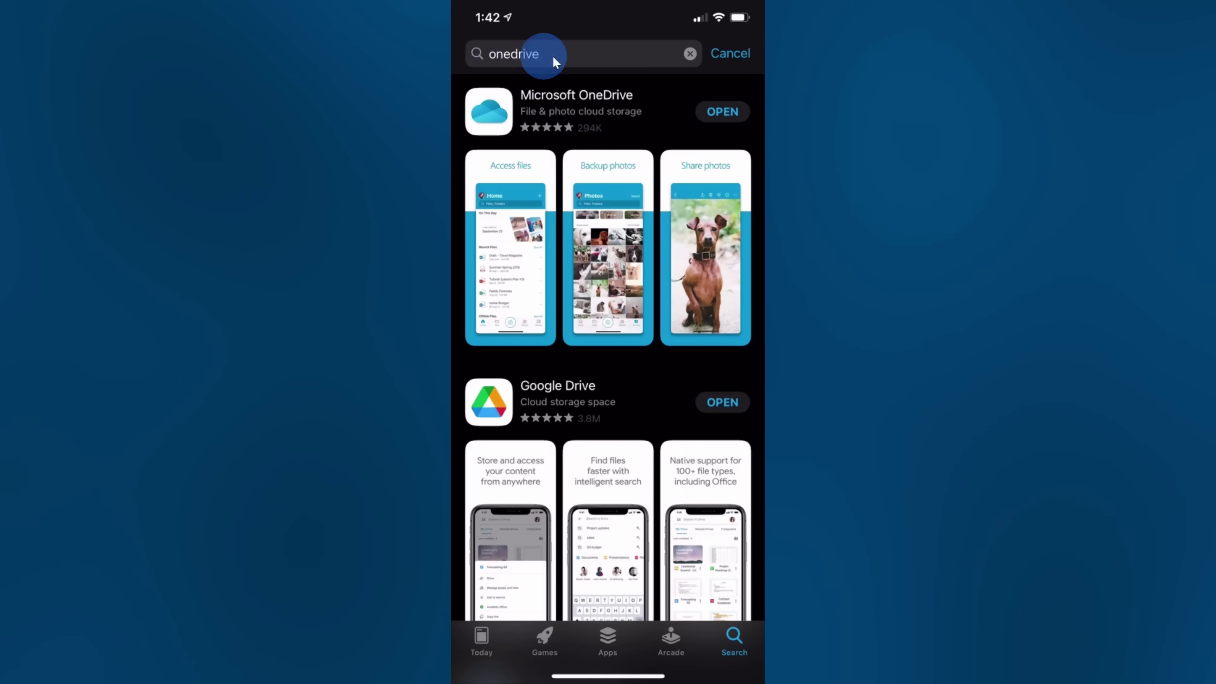
Scroll the onedrive App Store results up to Microsoft OneDrive.
scroll(619, 184, "up", 1)
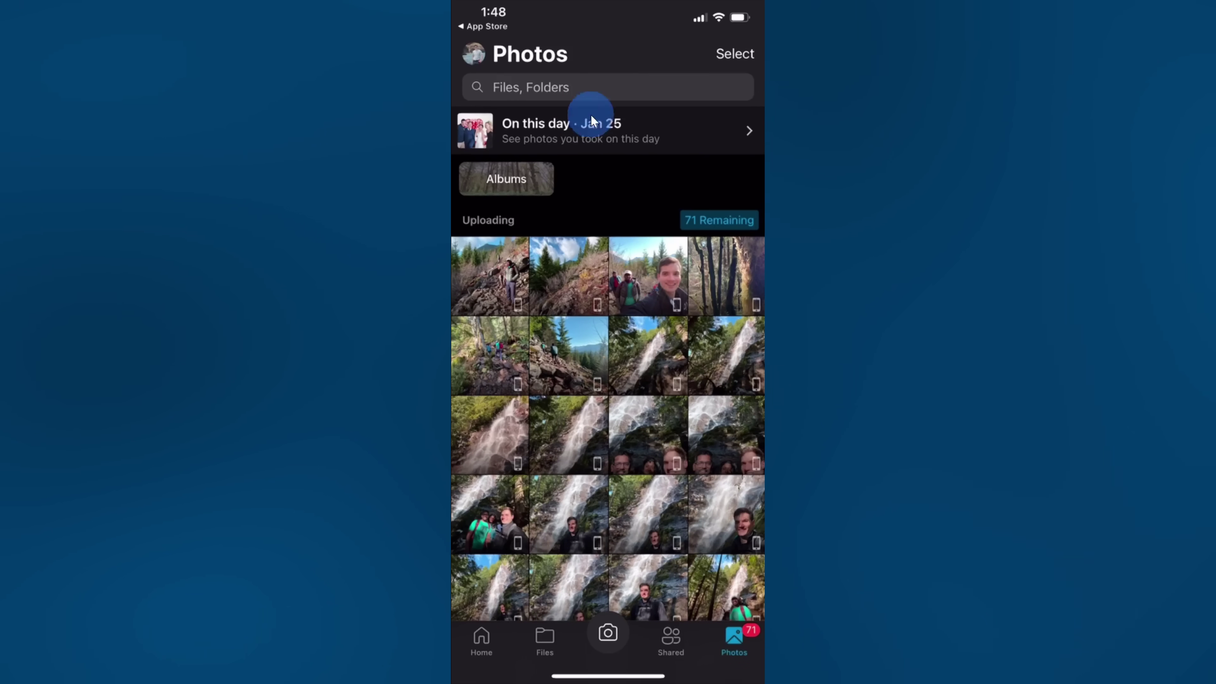
Go from the account drawer into OneDrive Settings and open Camera Upload.
left_click(466, 59)
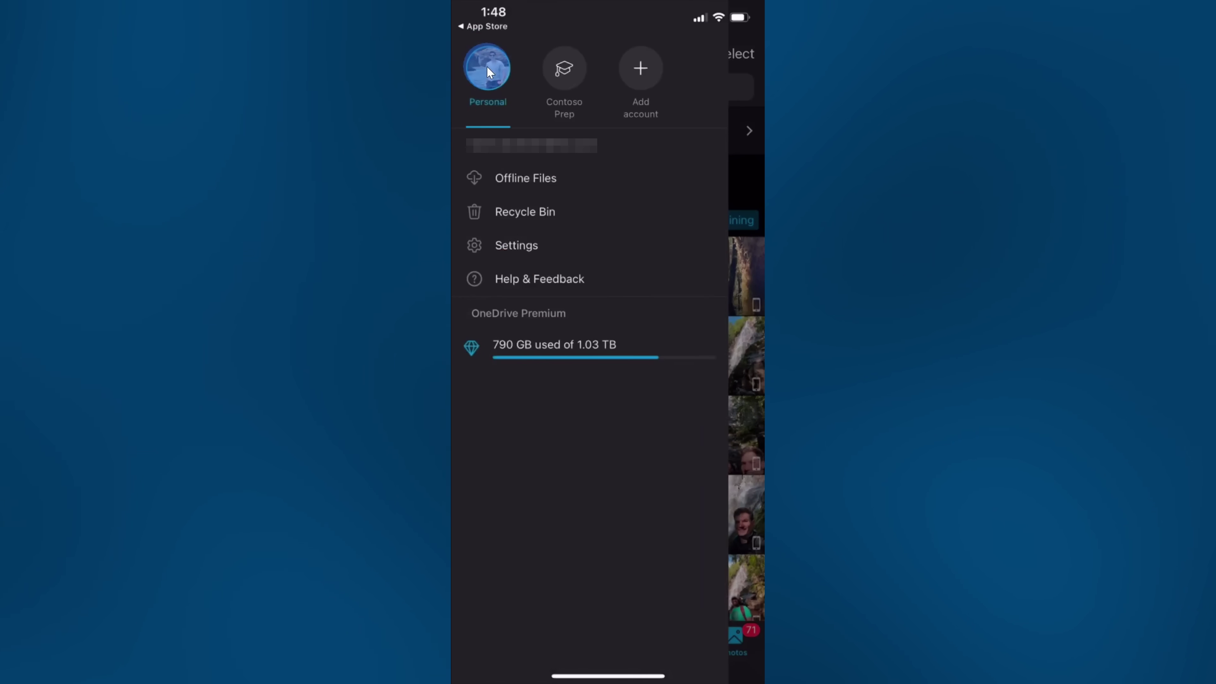
left_click(544, 245)
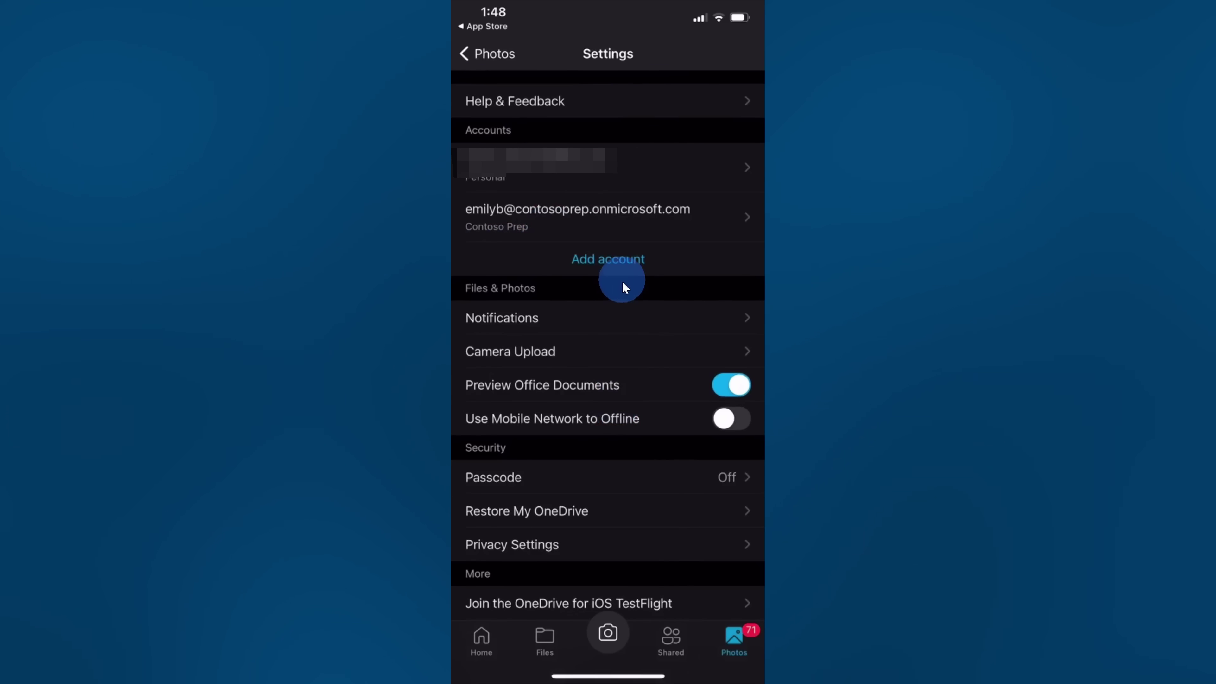
left_click(569, 350)
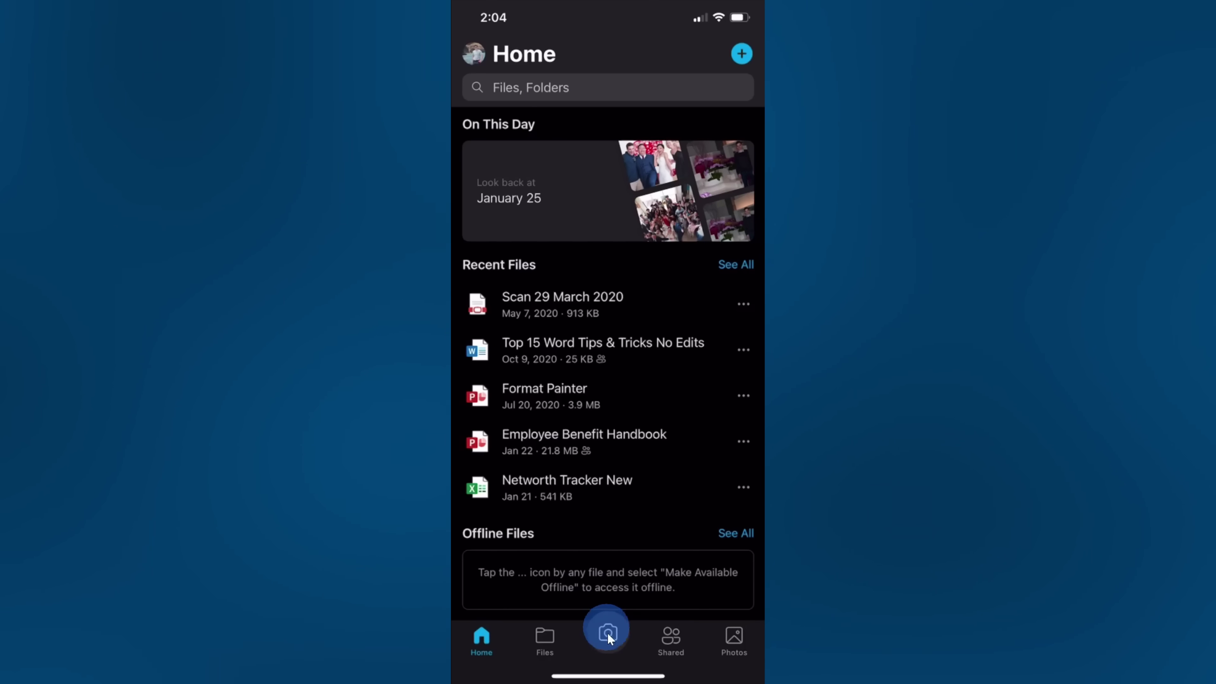
Capture the printed YouTube letter with the document scanner and accept its page borders.
left_click(609, 632)
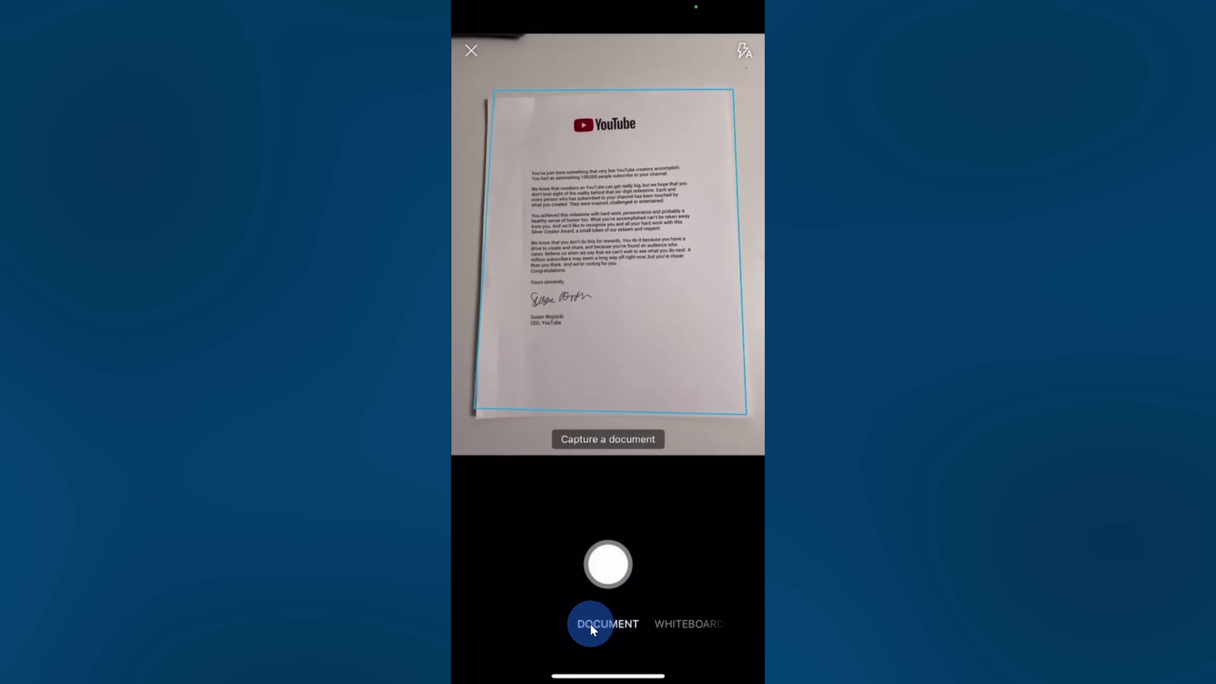
scroll(612, 619, "right", 2)
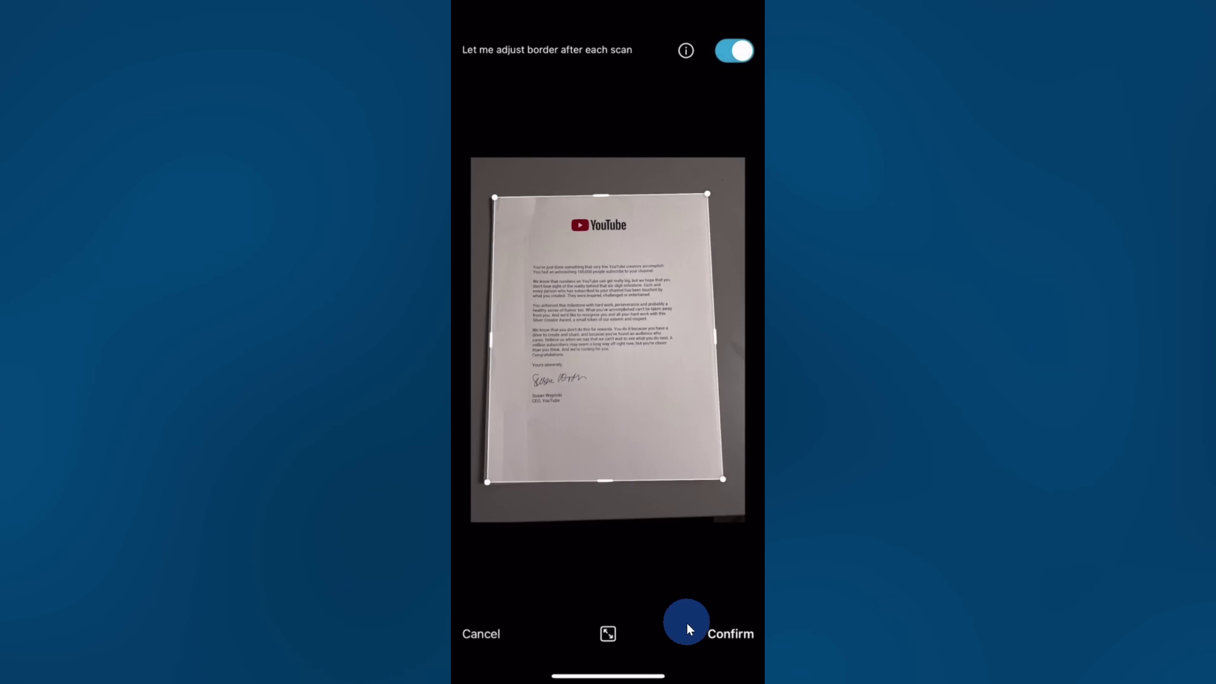
left_click(720, 636)
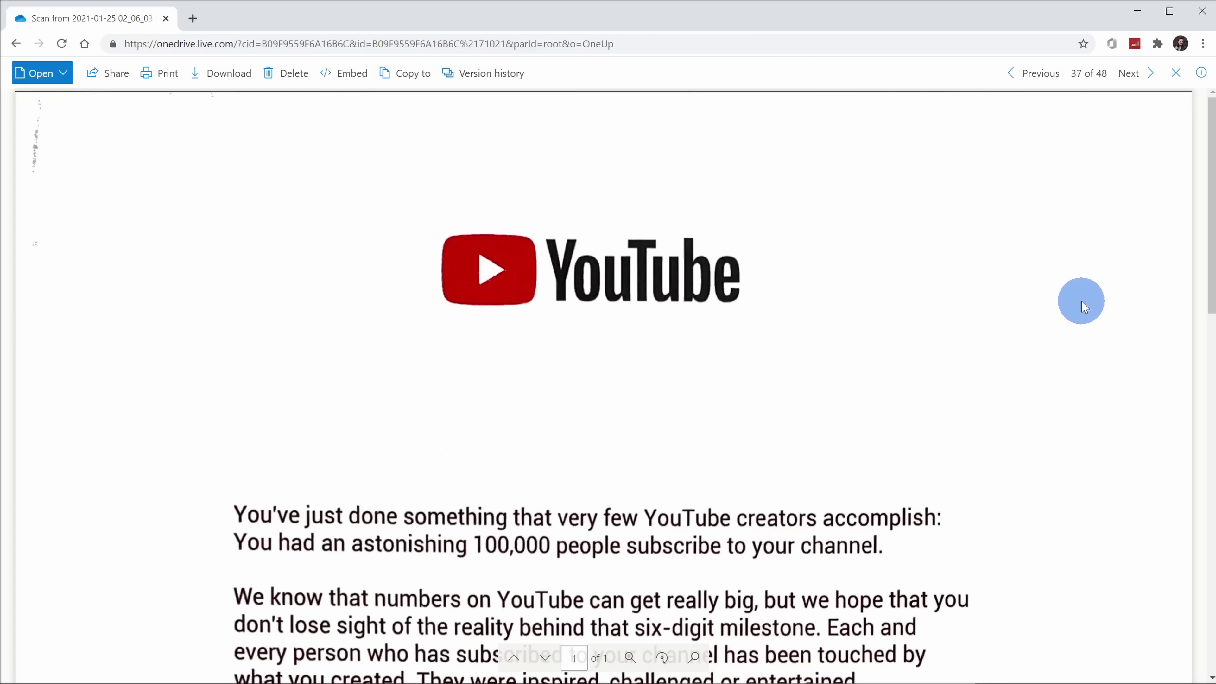
Scroll down through the YouTube letter scan and back up to the top.
scroll(1088, 303, "down", 7)
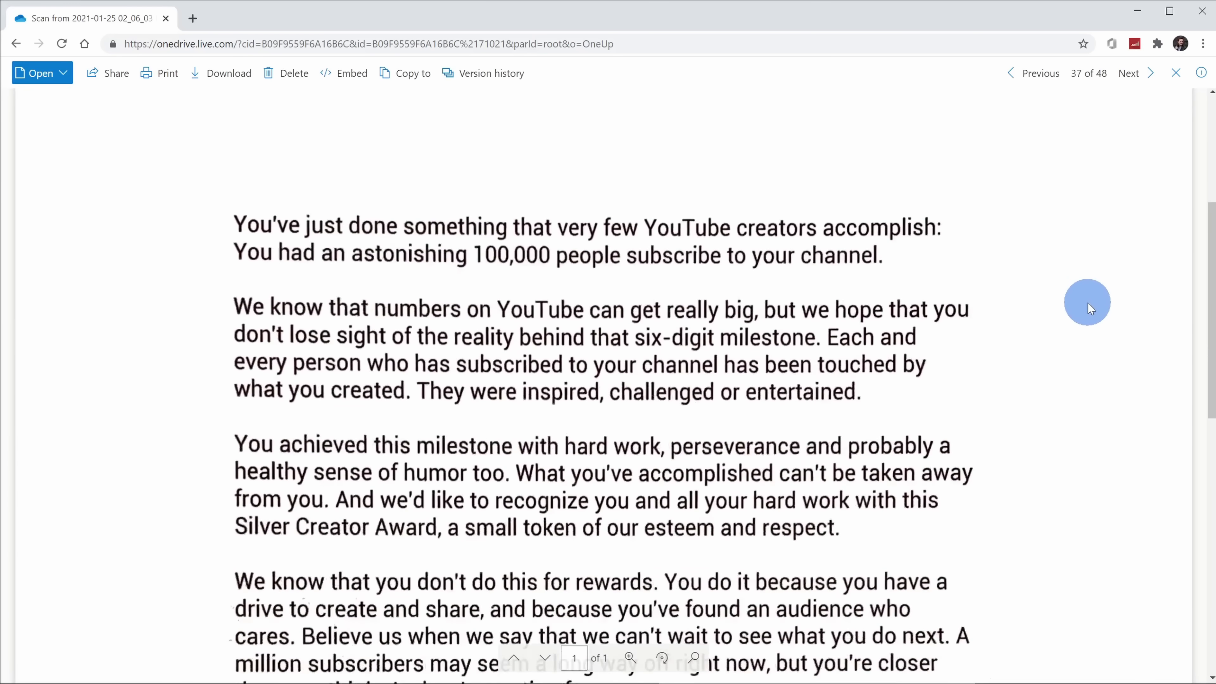
scroll(1089, 303, "down", 7)
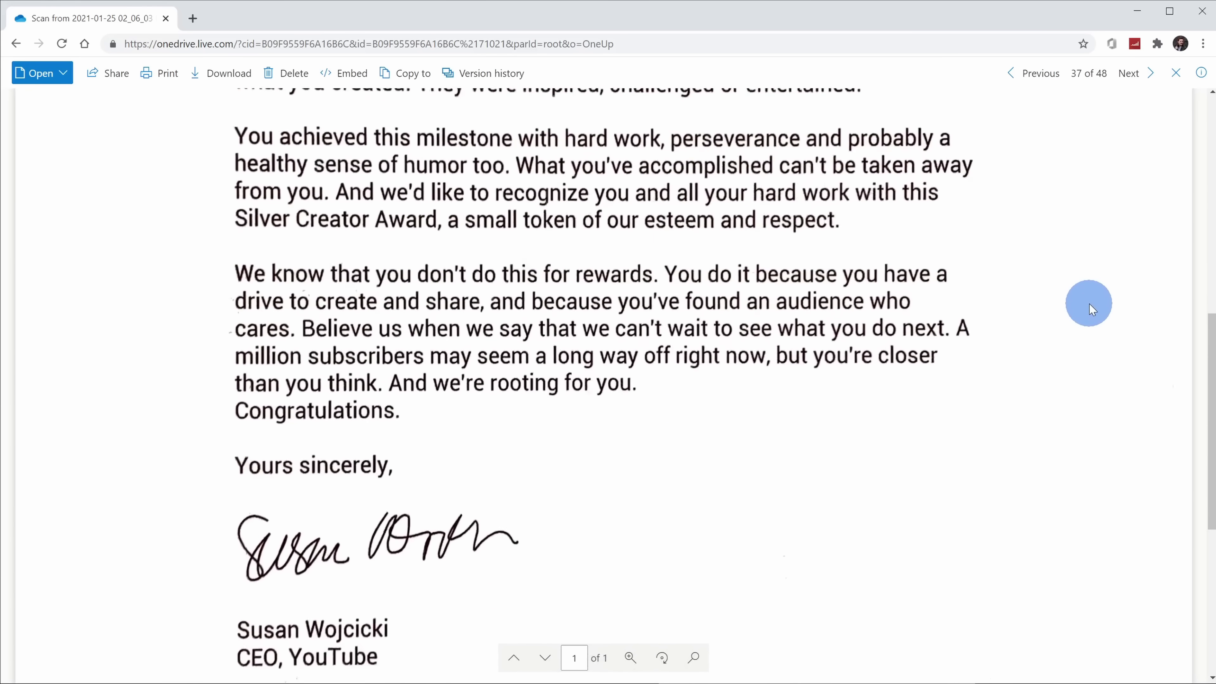
scroll(1089, 303, "down", 4)
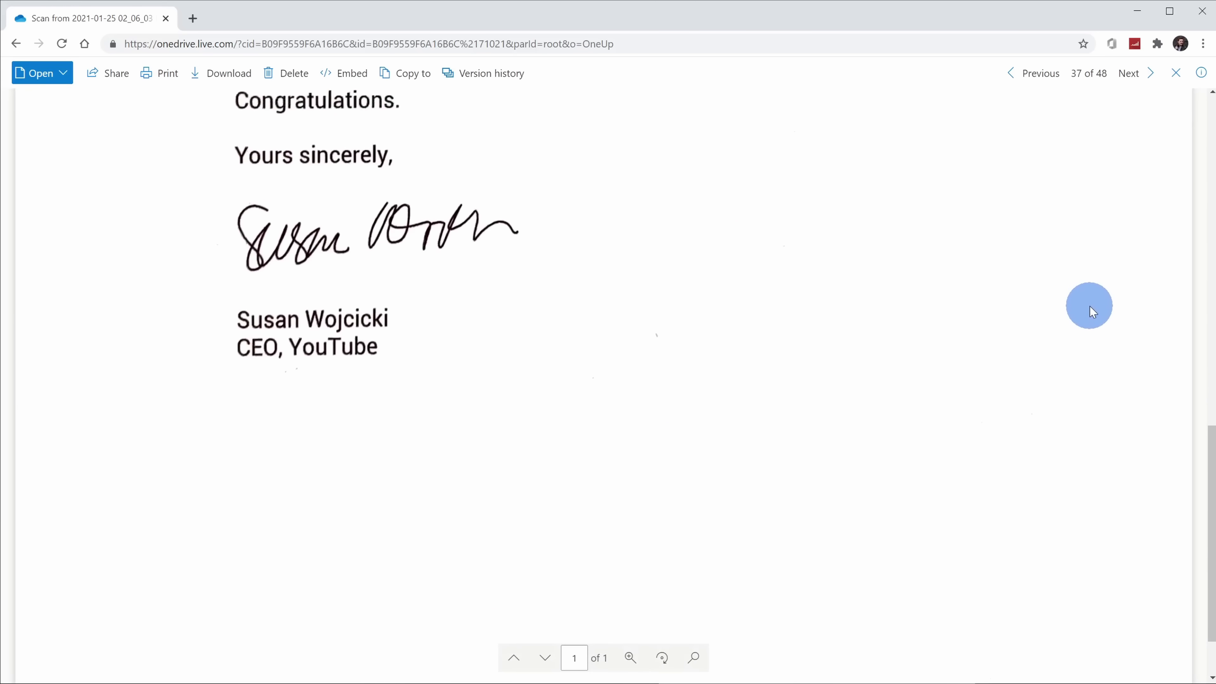
scroll(1090, 305, "up", 9)
scroll(1090, 305, "up", 10)
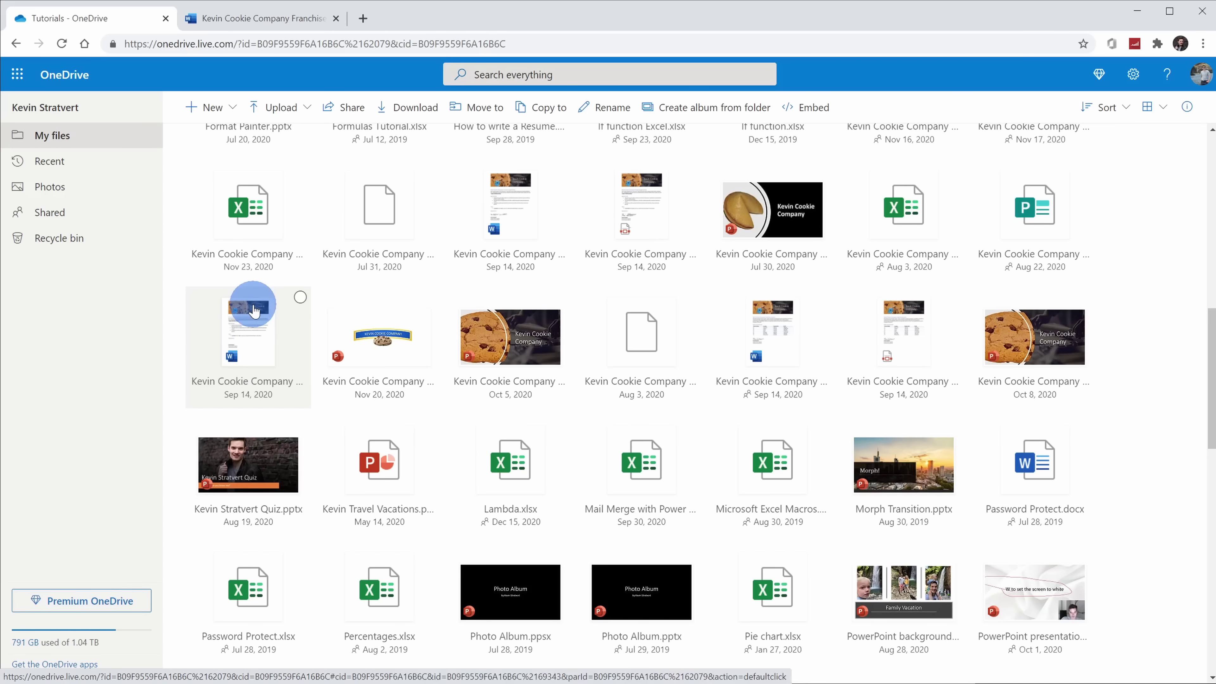
Share the Sep 14 Kevin Cookie Company franchise agreement, adding the matching contact as recipient.
right_click(254, 311)
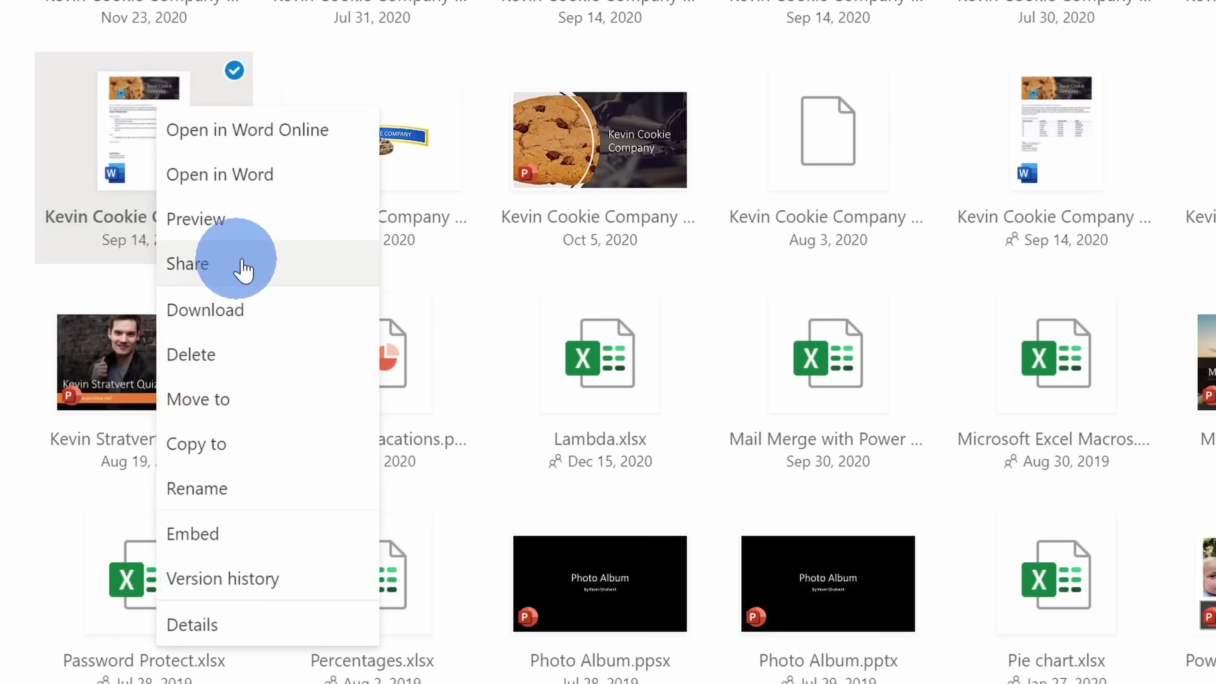
left_click(277, 268)
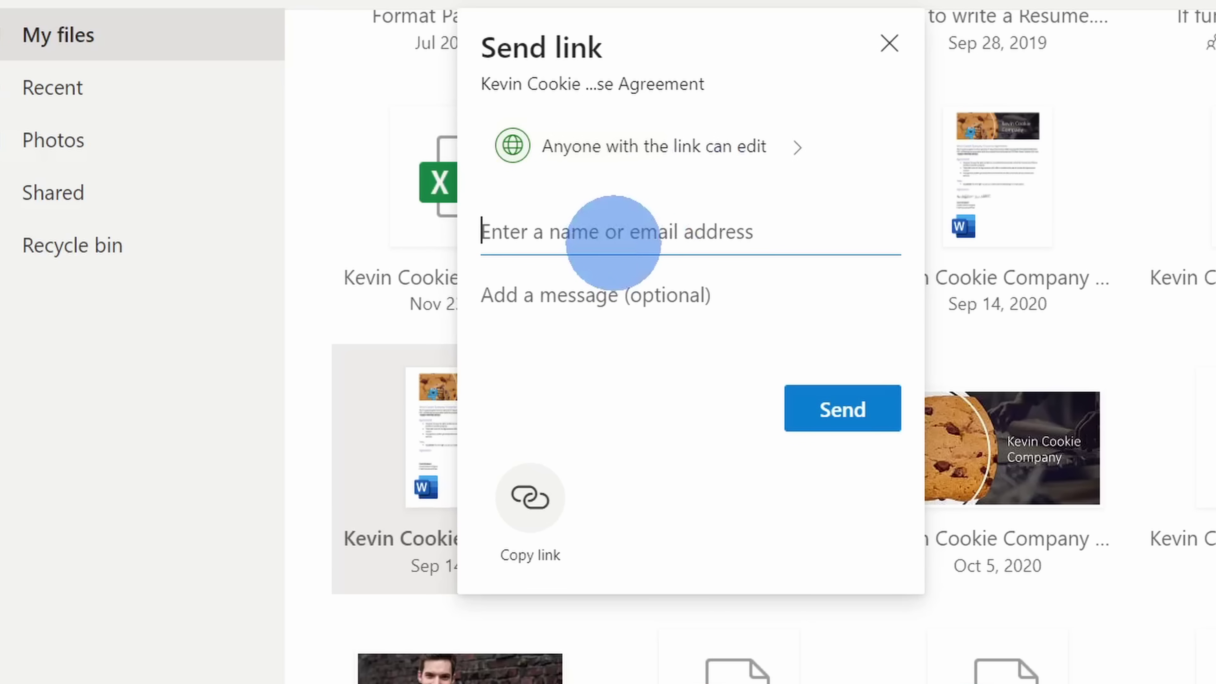
type("adele")
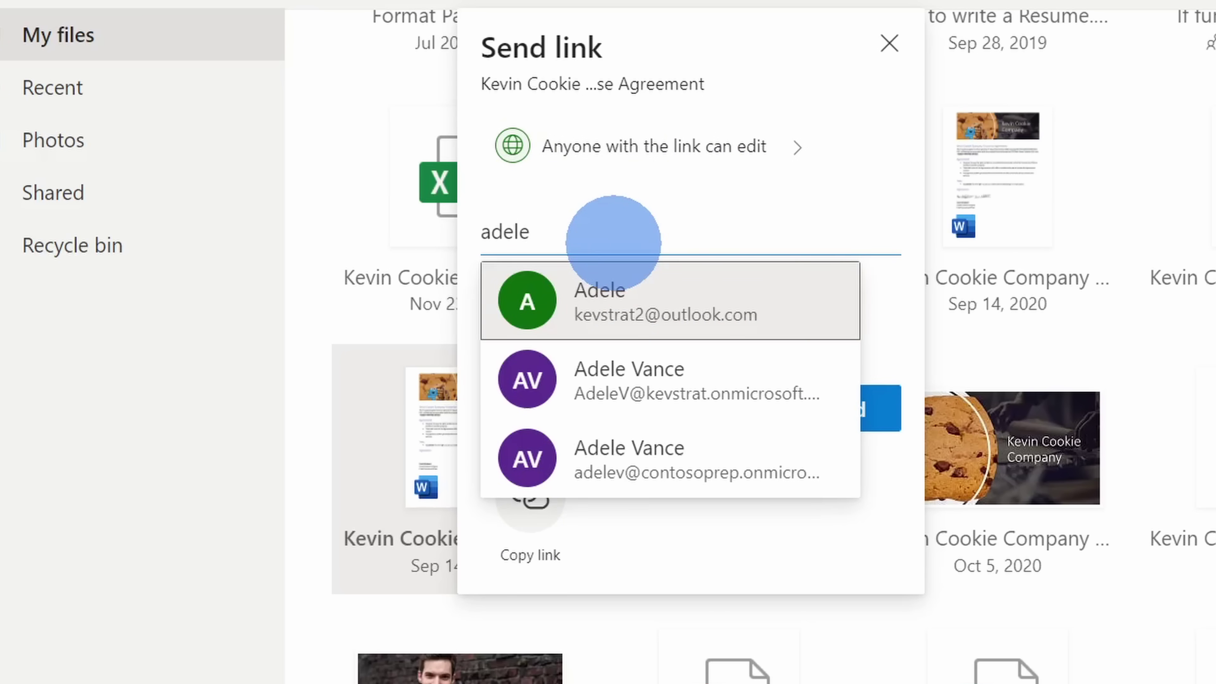
left_click(694, 388)
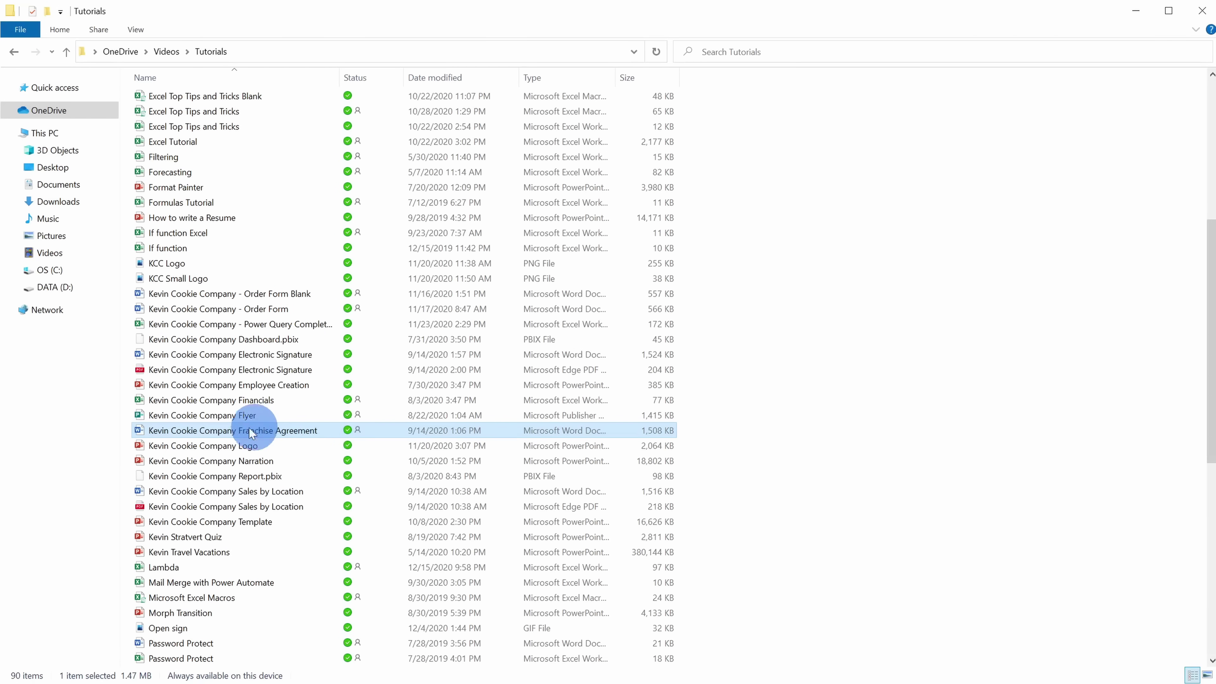
Choose the OneDrive Share option for Kevin Cookie Company Franchise Agreement in Tutorials.
right_click(282, 432)
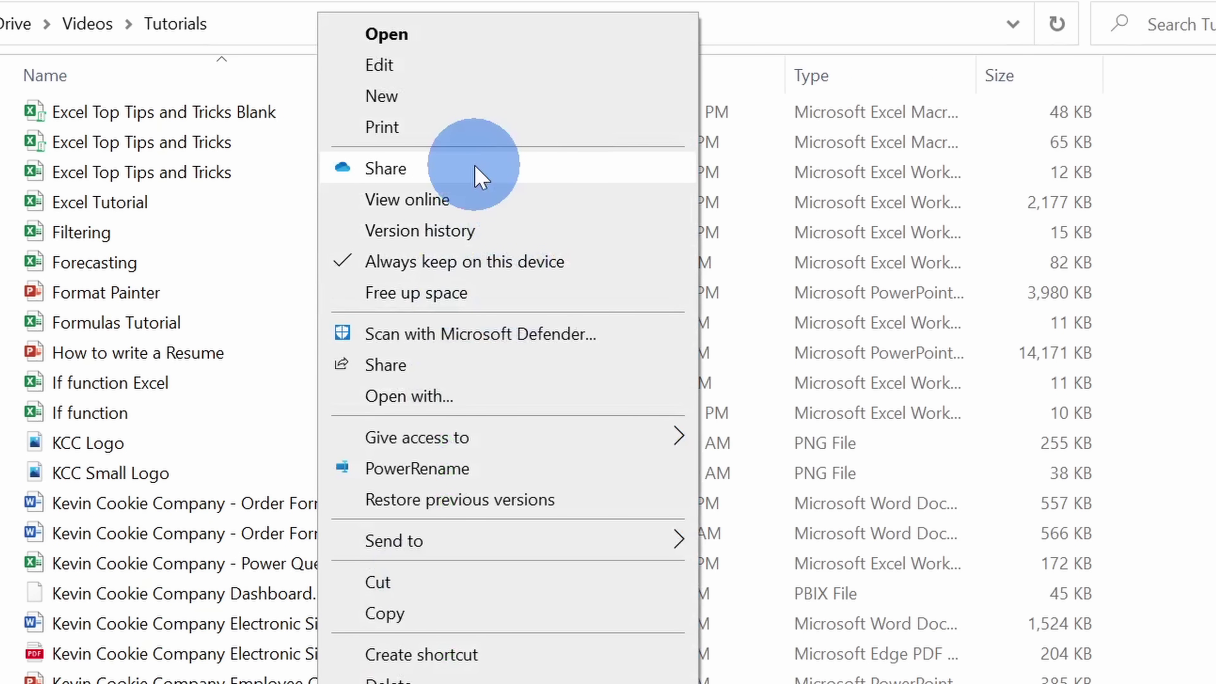
left_click(479, 177)
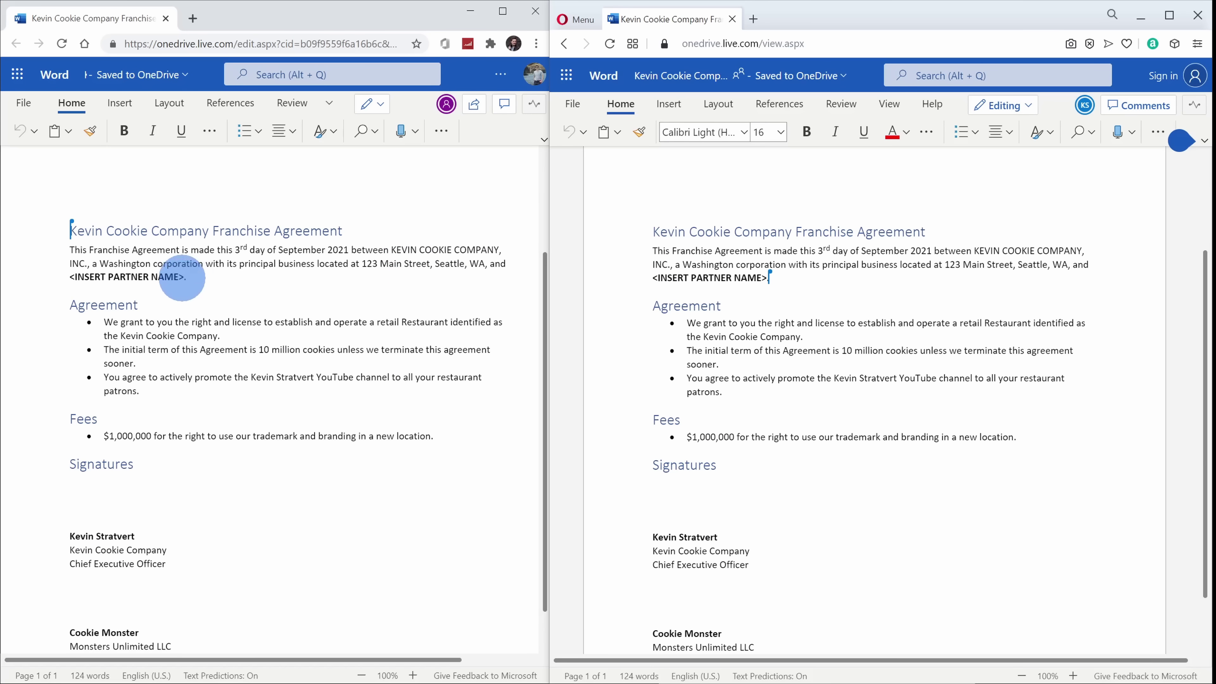
Select the <INSERT PARTNER NAME> placeholder and type the partner's name over it.
left_click(183, 277)
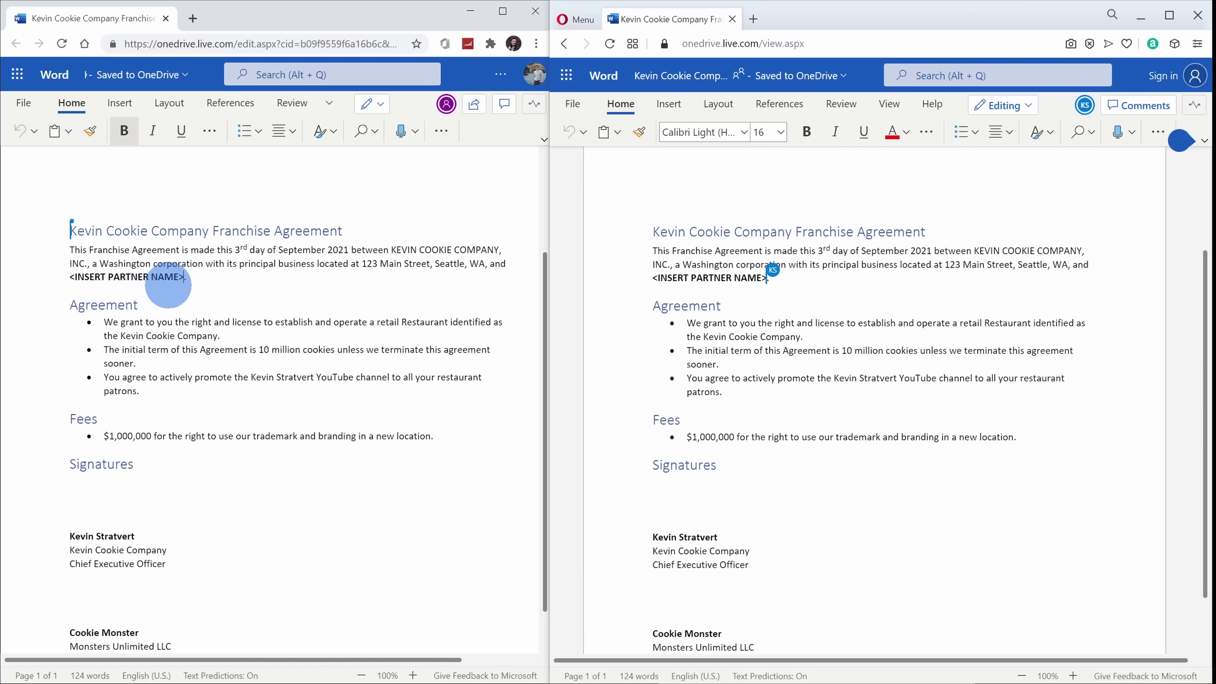
left_click_drag(71, 277, 179, 277)
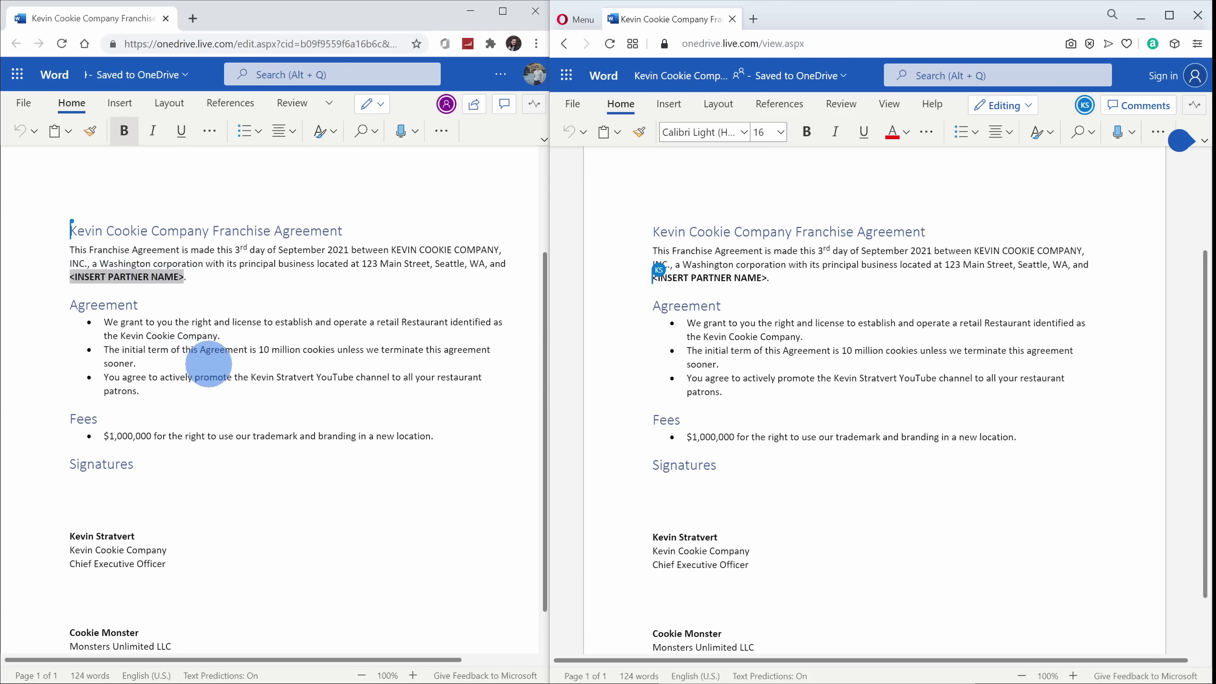
type("Cookie Mo.")
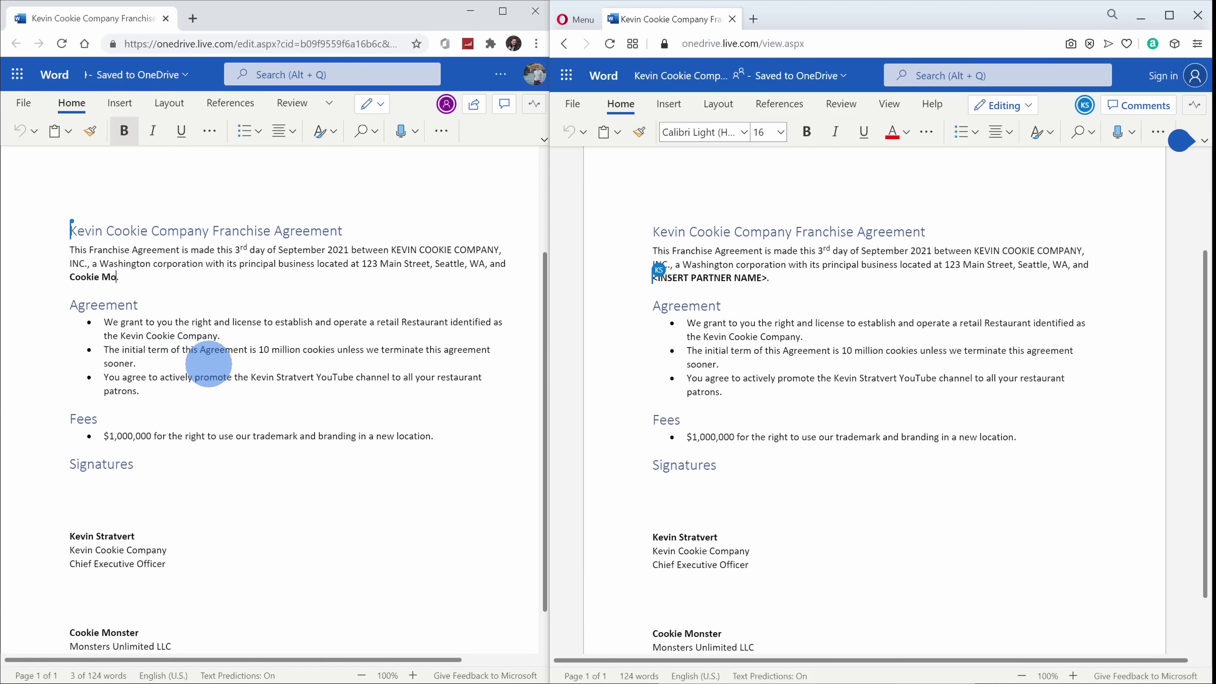
type("nster")
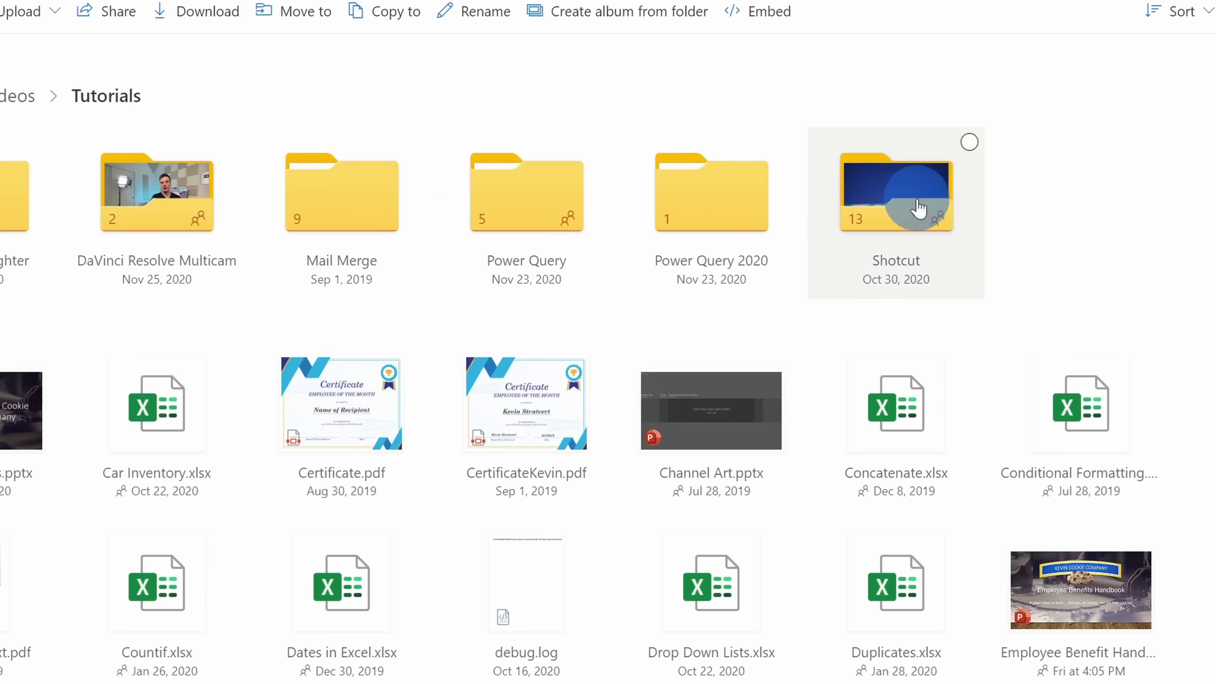
Share the Shotcut folder and open its 'Anyone with the link can edit' settings.
right_click(927, 246)
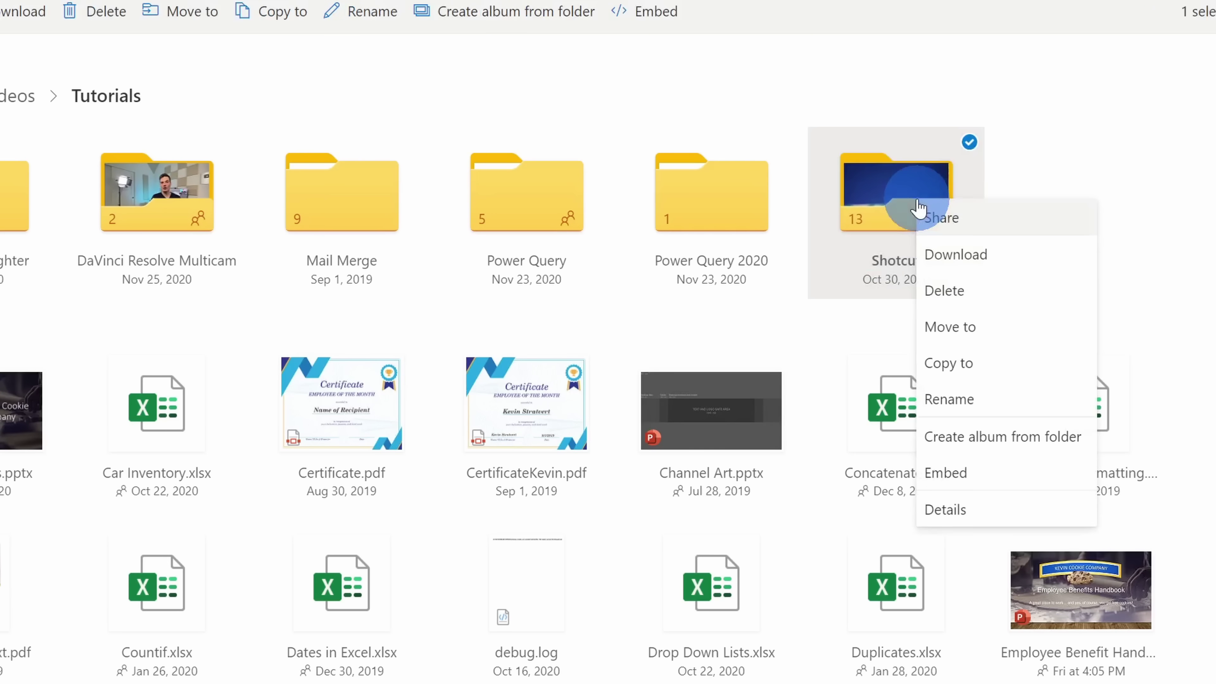
left_click(1014, 225)
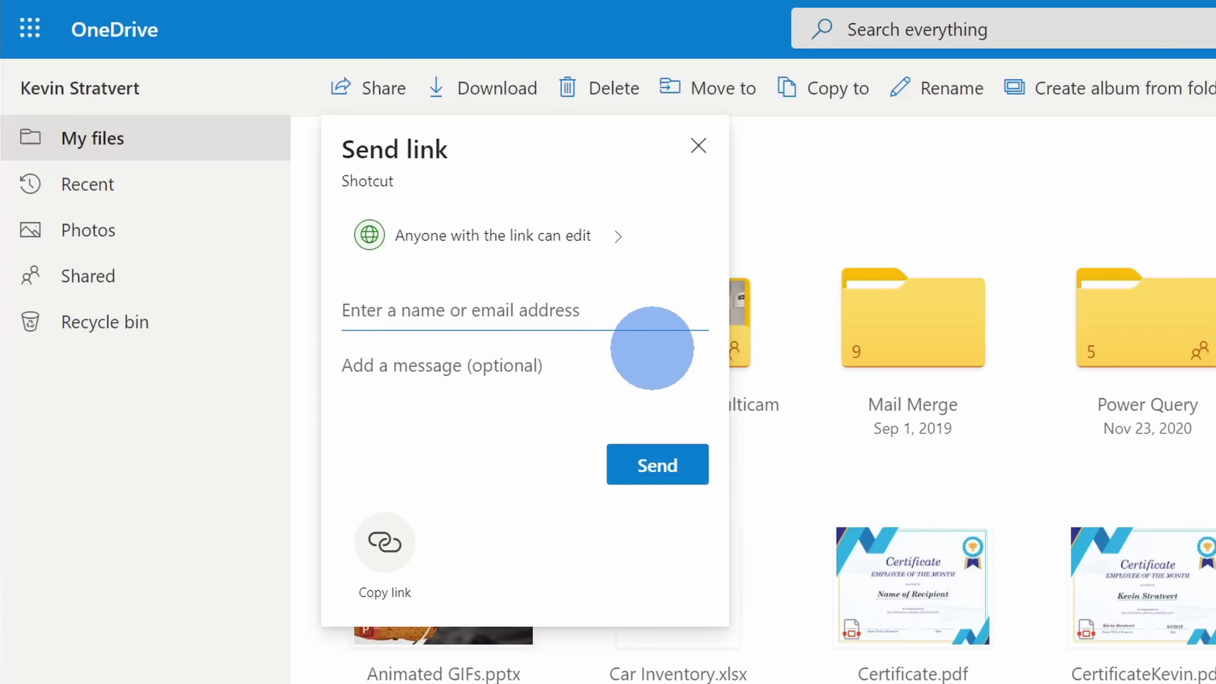
left_click(607, 255)
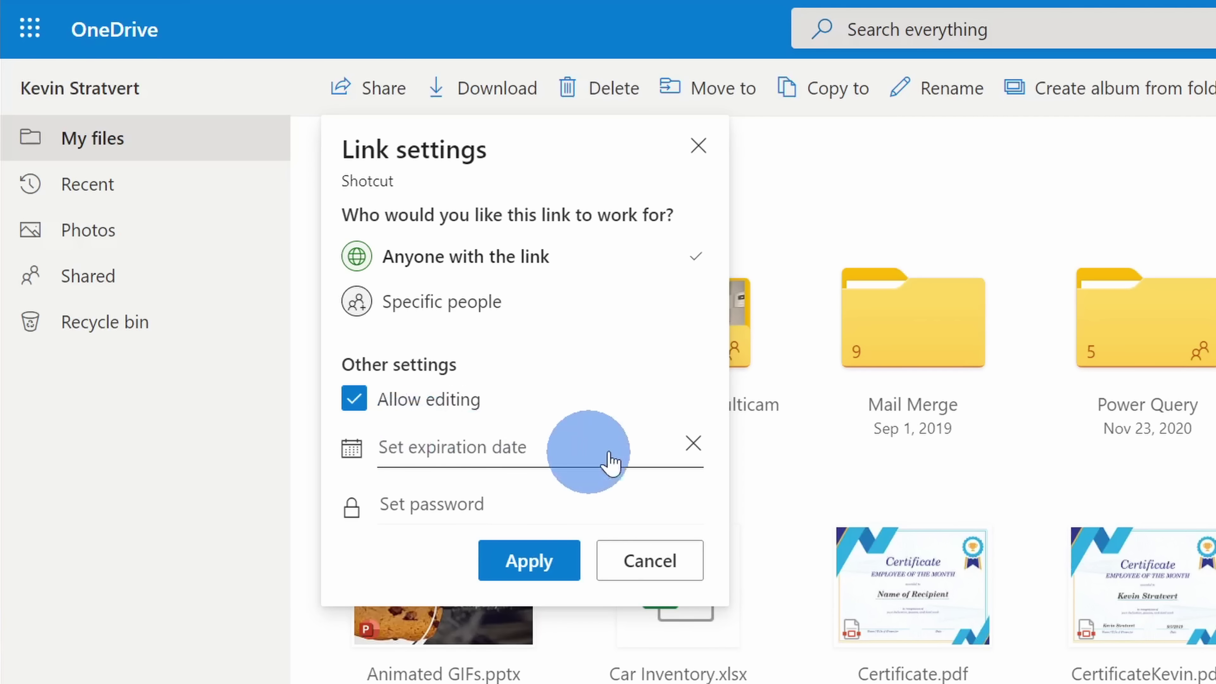
Set the Shotcut share link to expire on January 30, 2021 and protect it with a password.
left_click(508, 452)
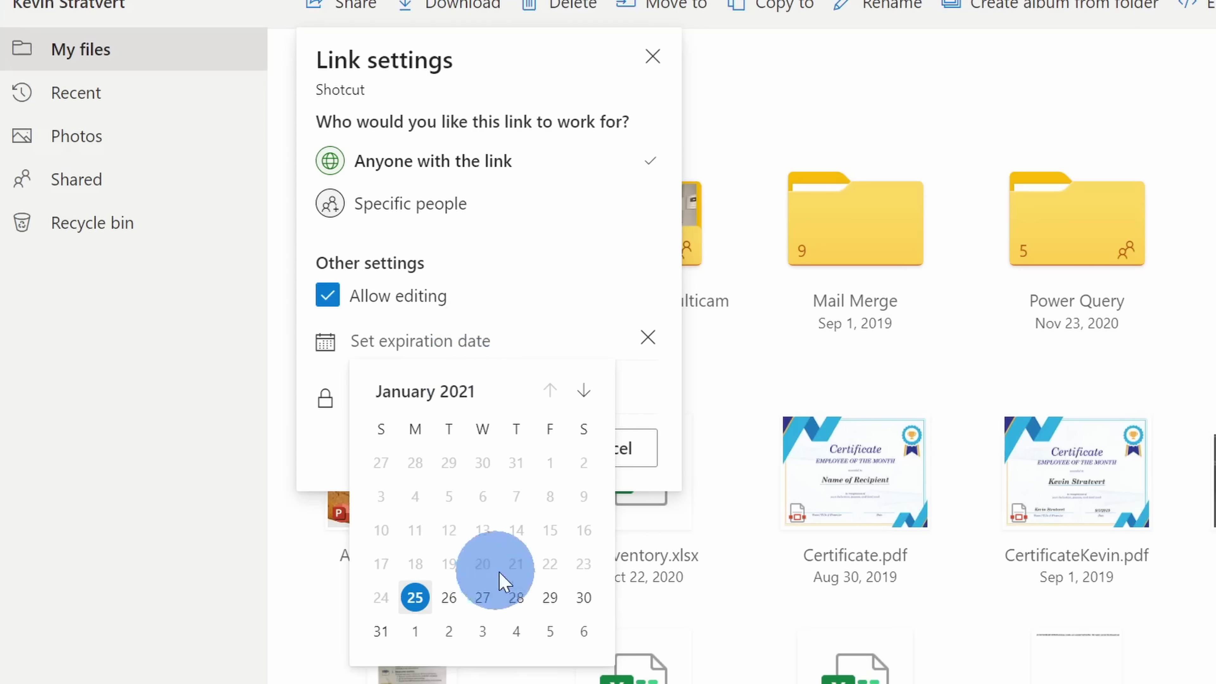
left_click(584, 598)
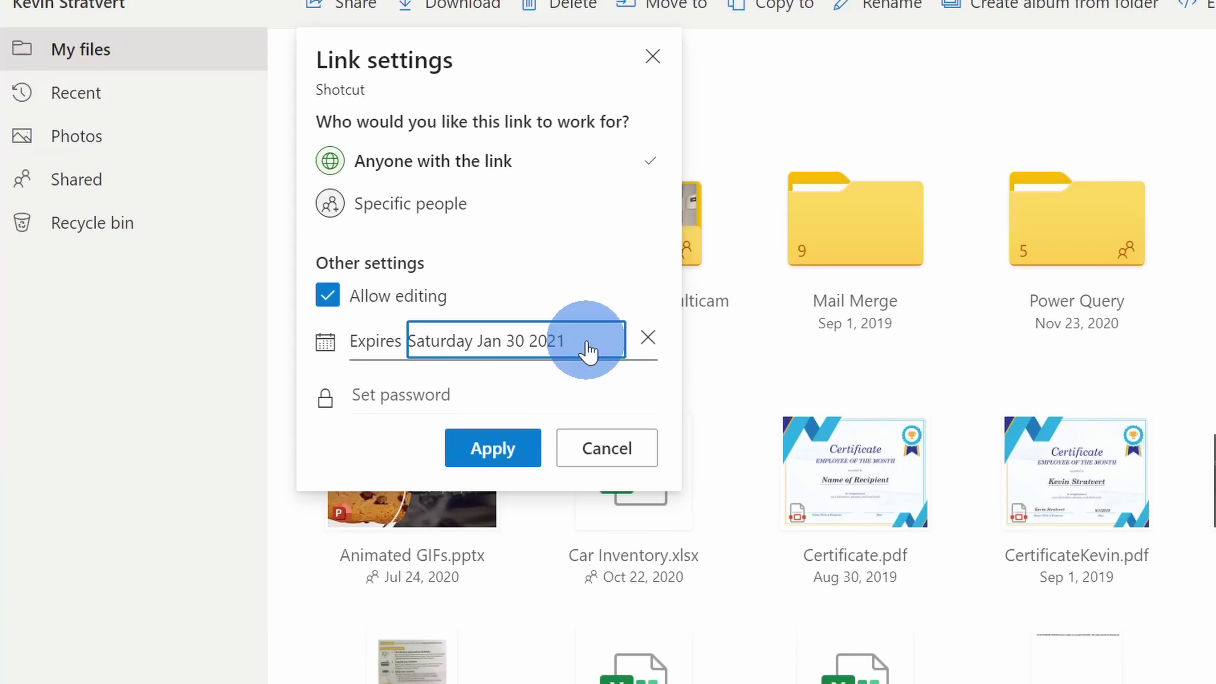
left_click(484, 387)
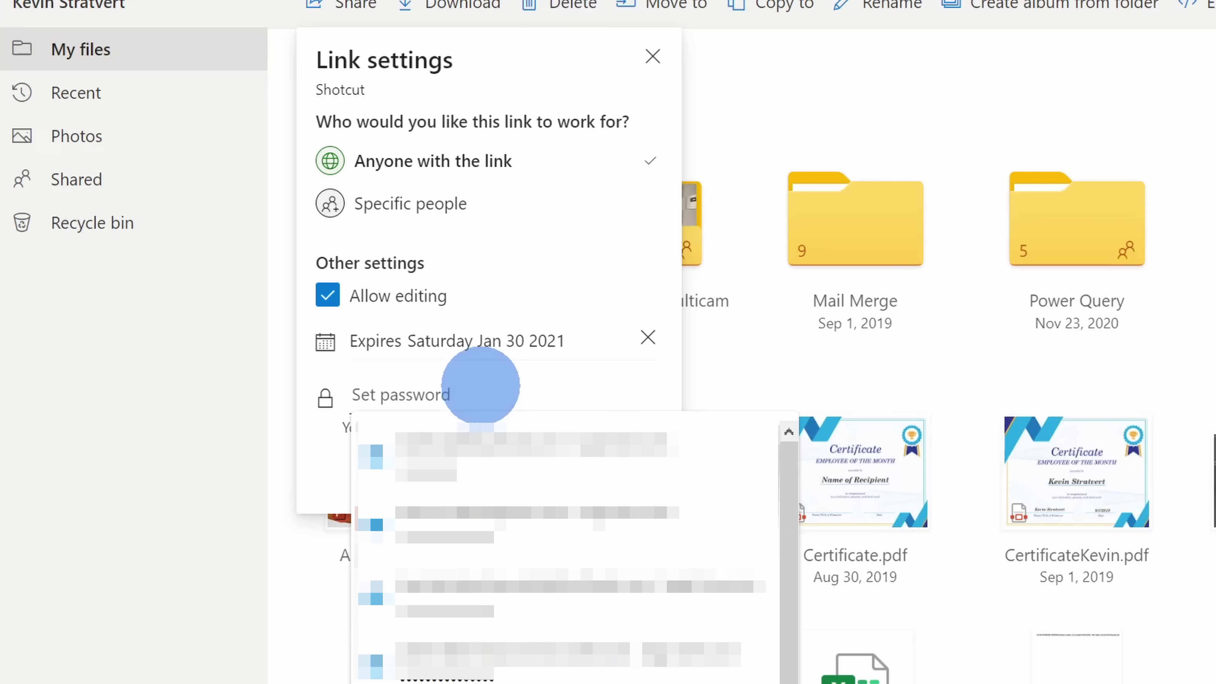
type("1234")
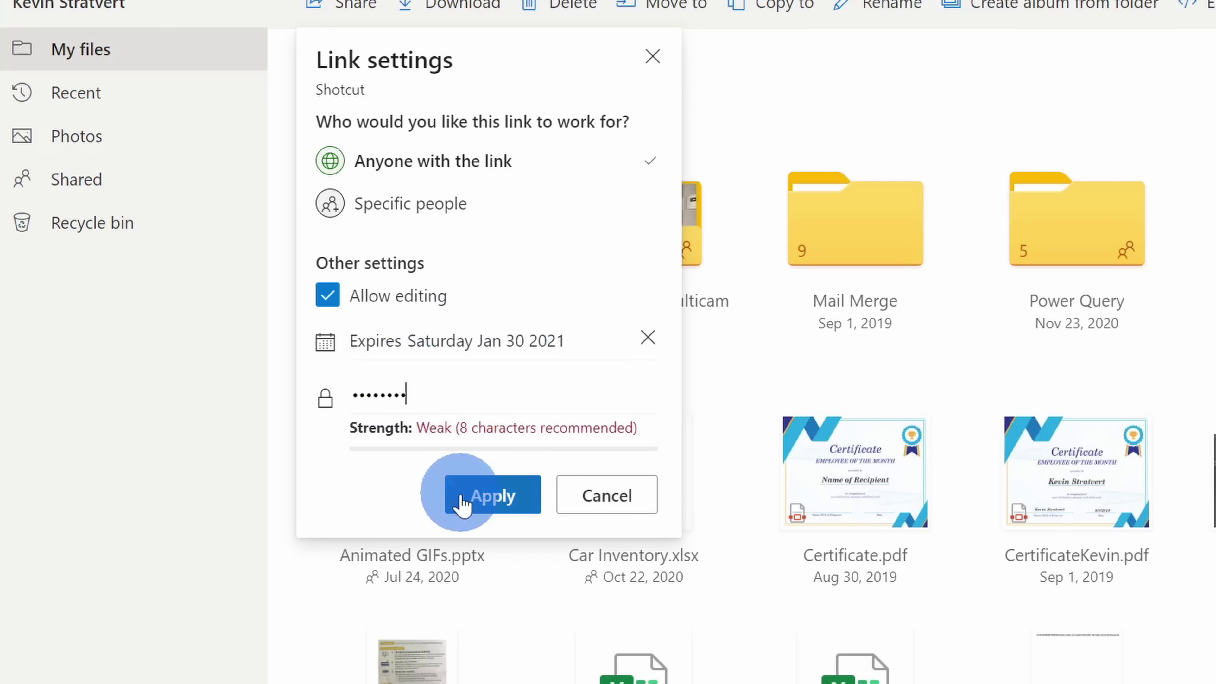
left_click(495, 497)
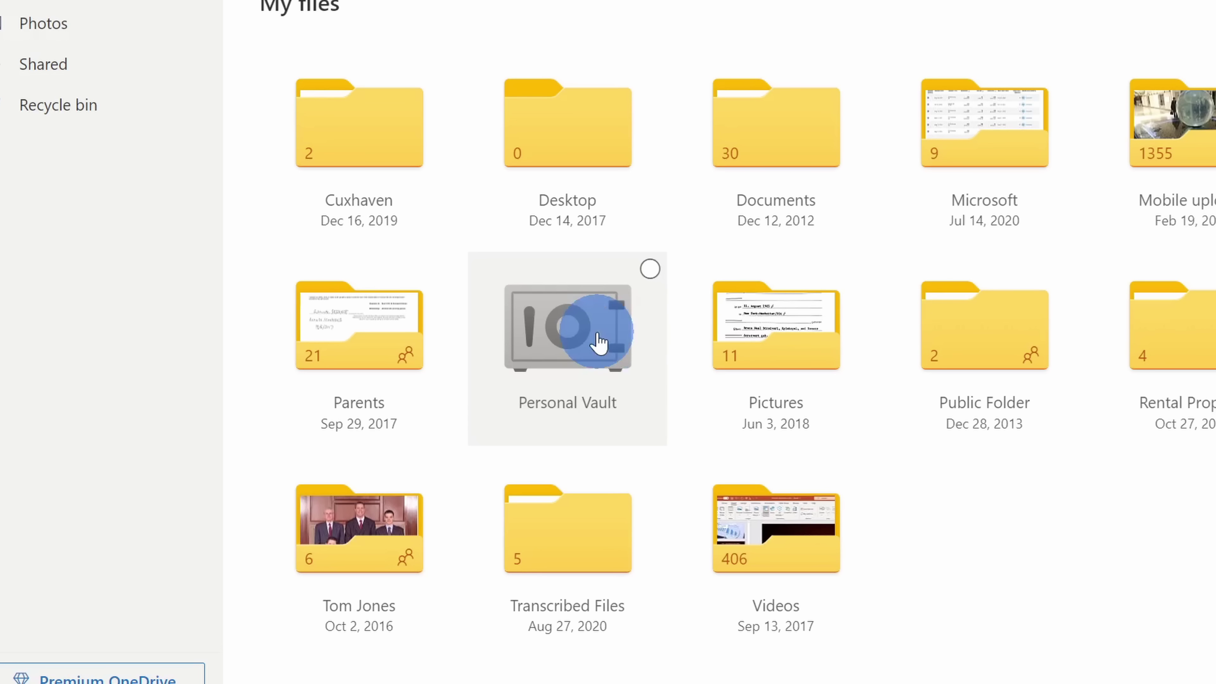
Open the Personal Vault from My files and dismiss the unlock pop-up.
left_click(599, 341)
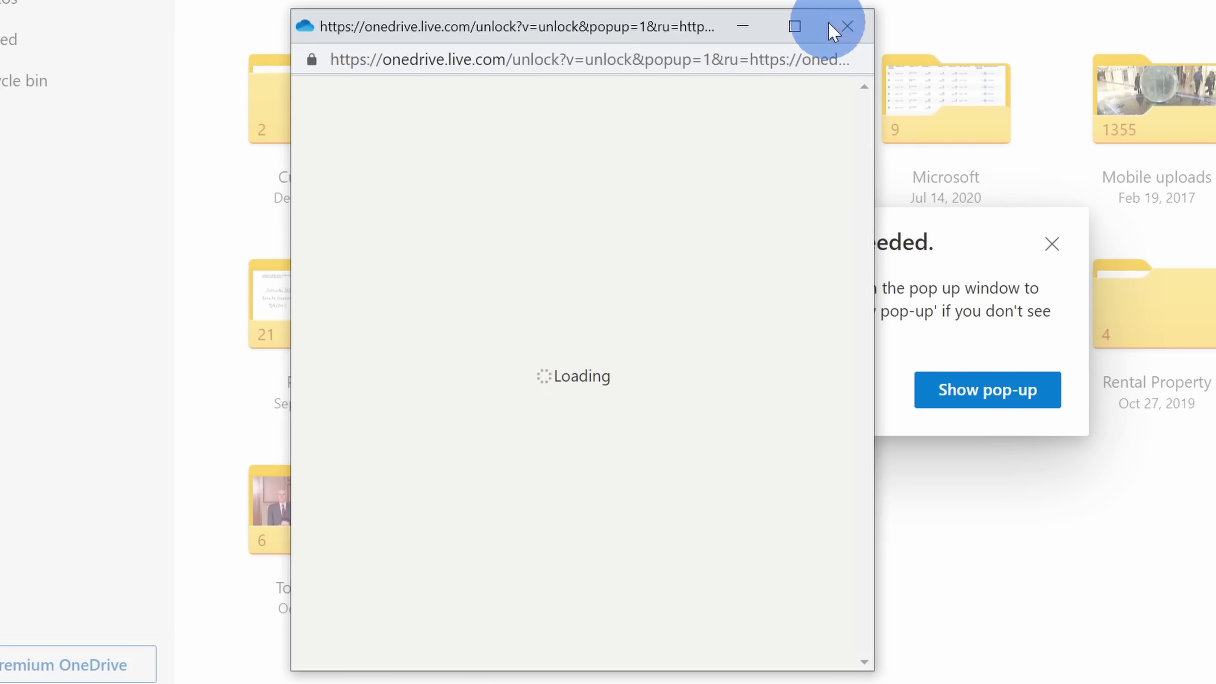
left_click(848, 26)
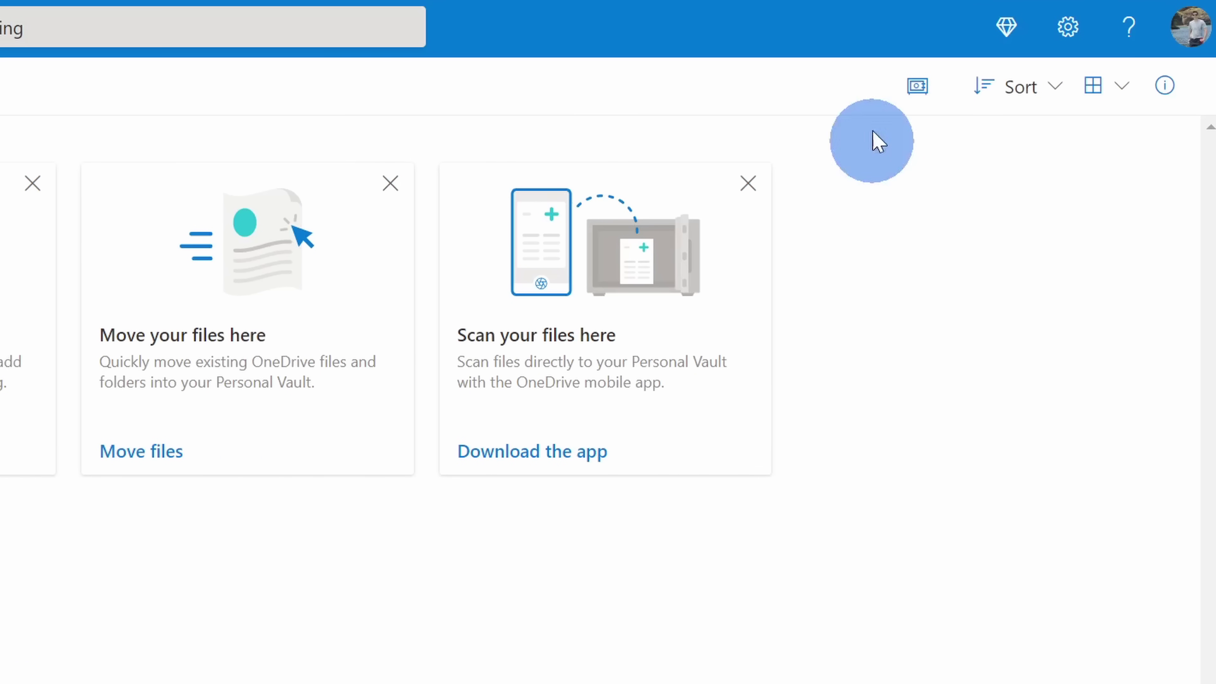
Lock the Personal Vault from the vault options in the toolbar.
left_click(922, 95)
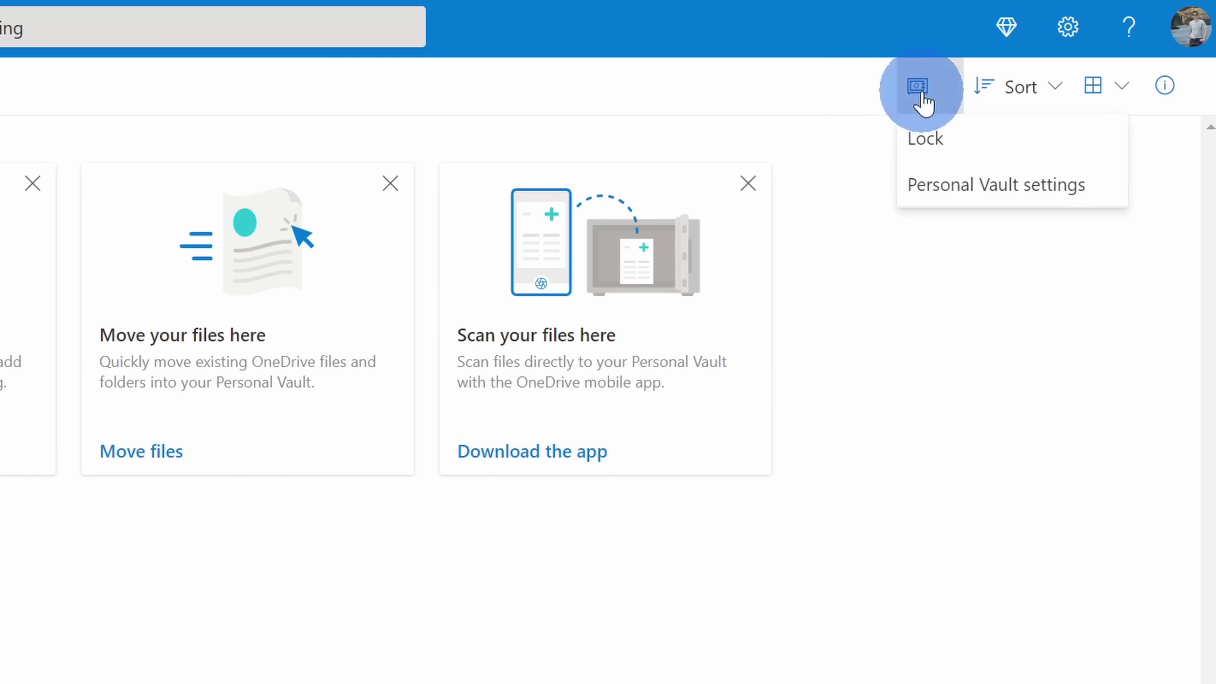
left_click(952, 140)
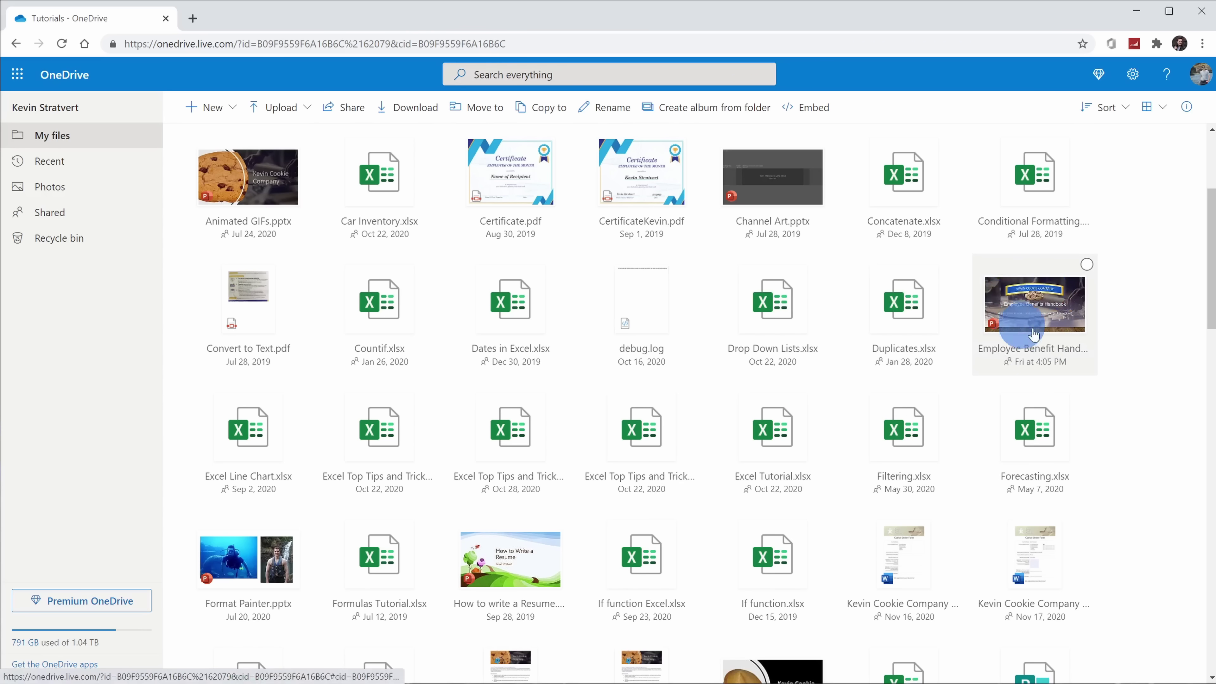
Open Version history for the Employee Benefit Handbook presentation in the Tutorials folder.
right_click(1037, 308)
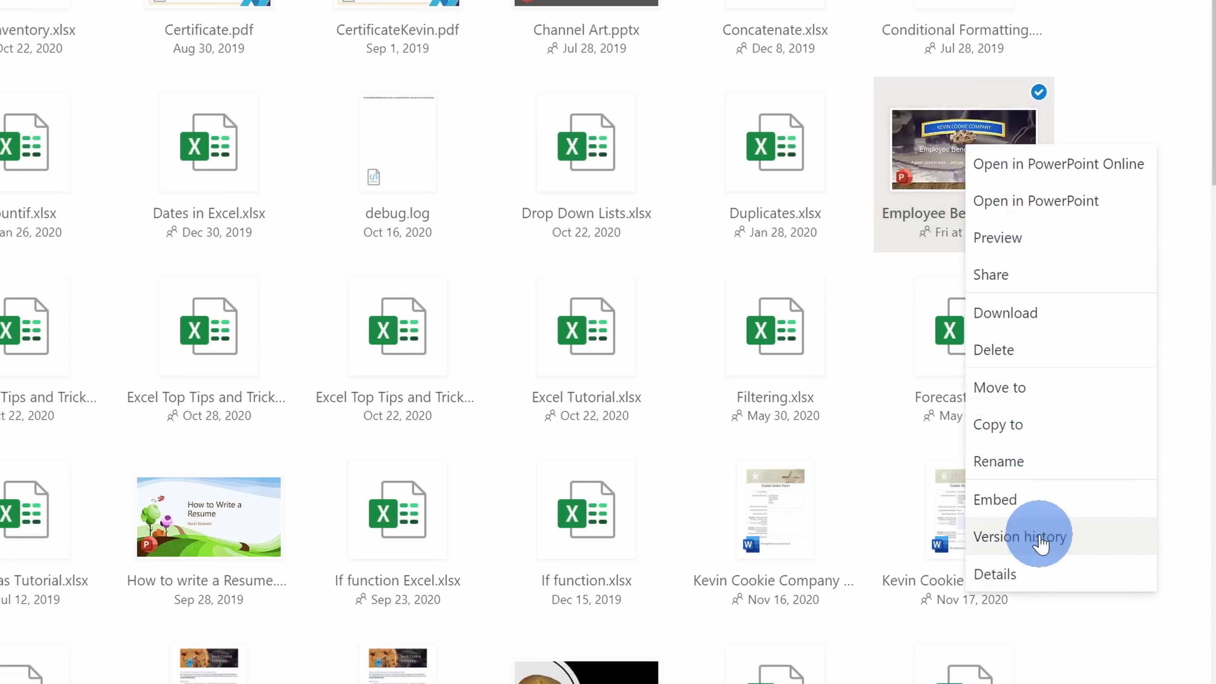
left_click(1099, 553)
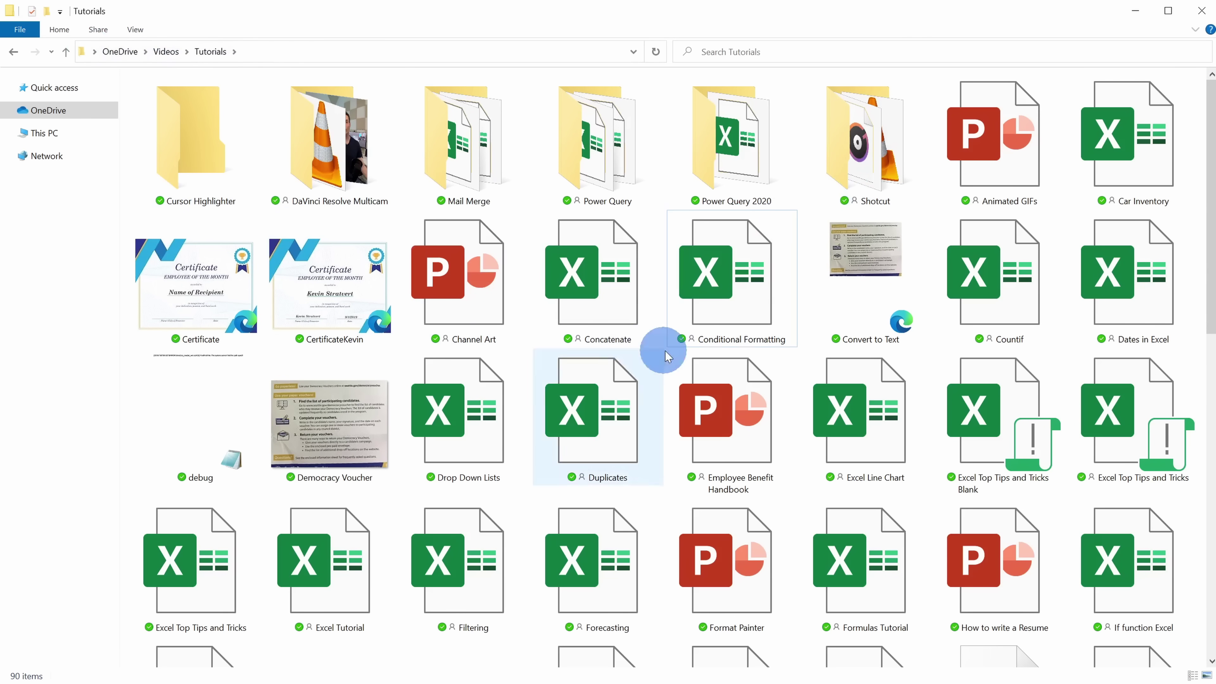
Bring up the context menu for the Conditional Formatting workbook in File Explorer.
right_click(747, 243)
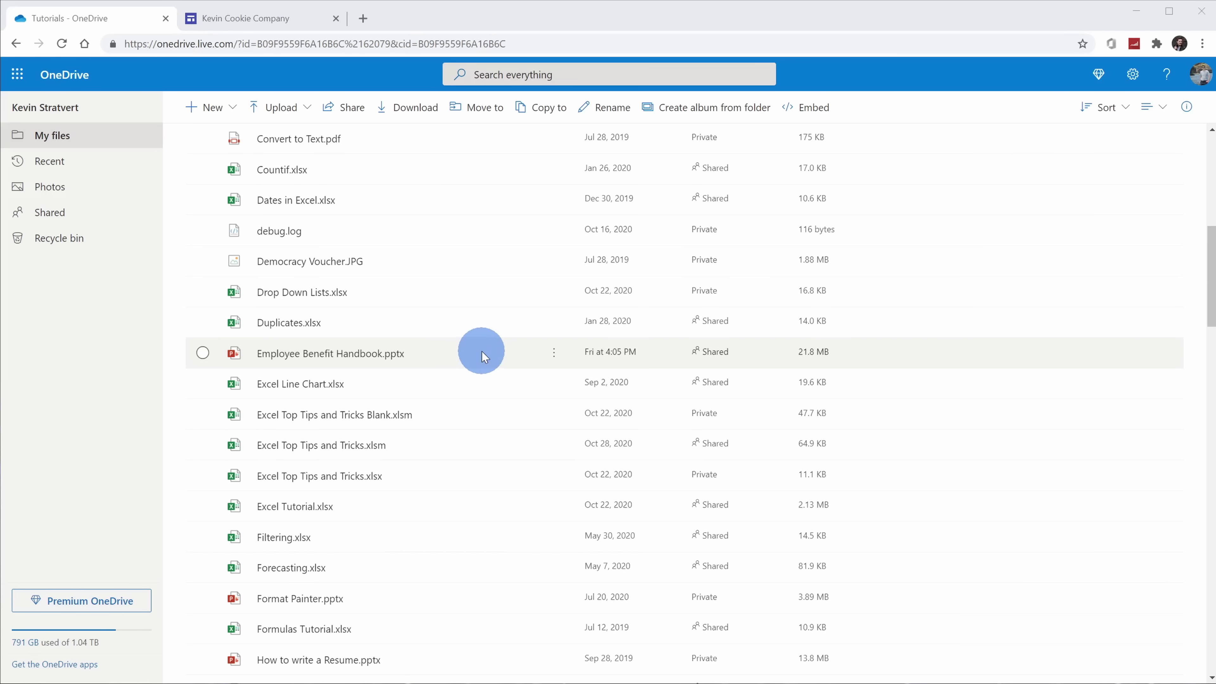
Copy the Employee Benefit Handbook's iframe embed code and return to the Google Sites tab.
left_click(553, 354)
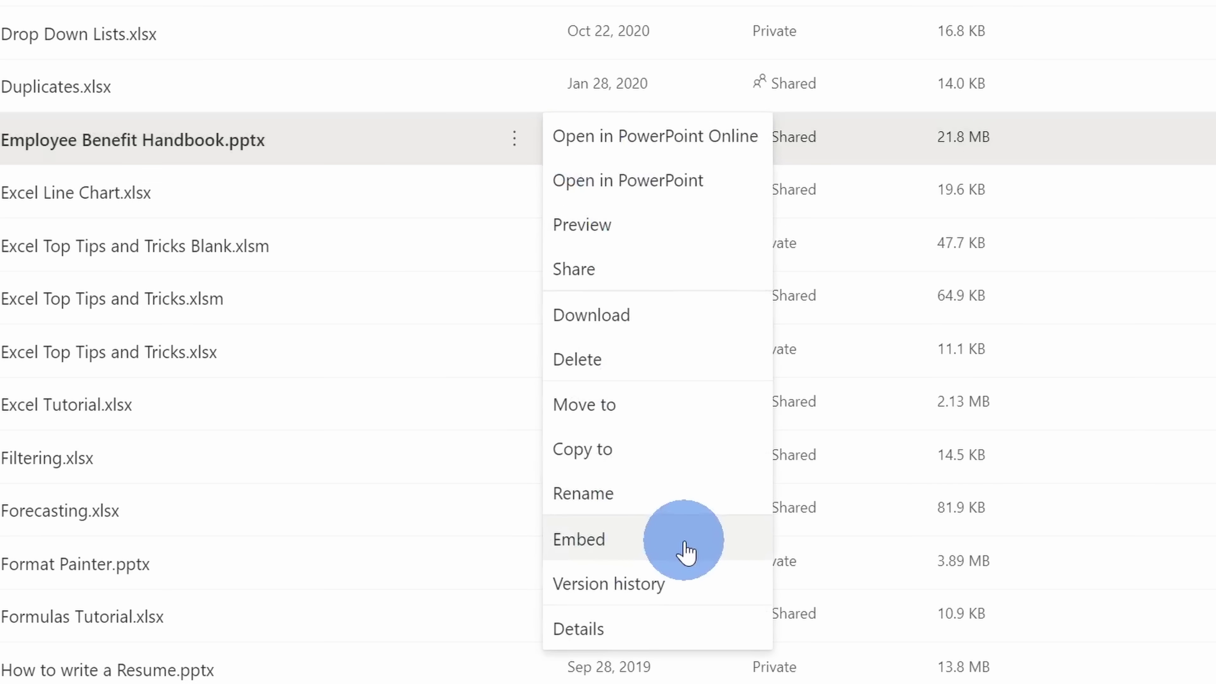
left_click(686, 551)
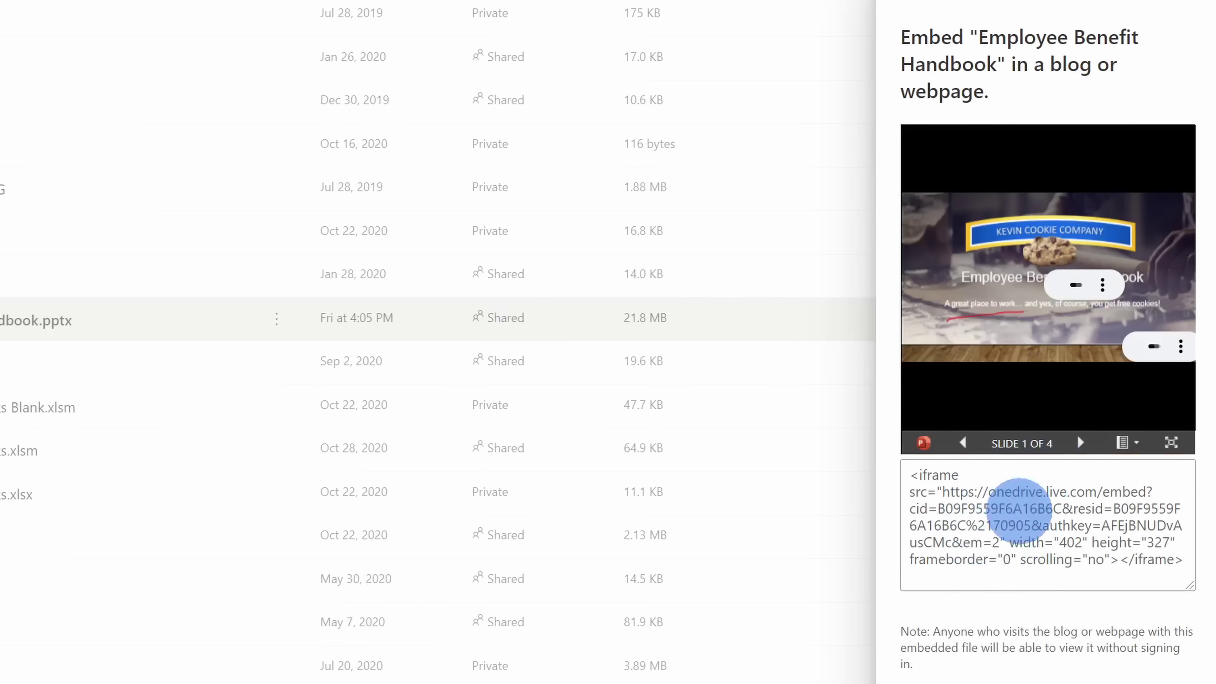
left_click(972, 511)
key("ctrl+c")
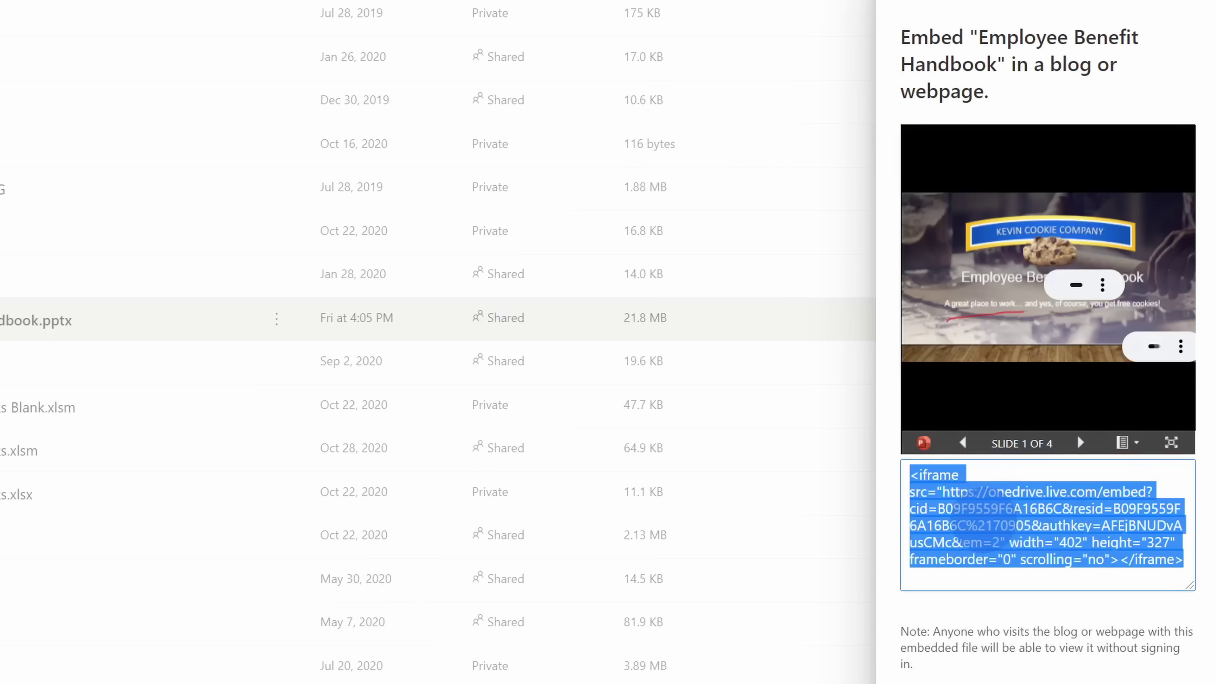
left_click(843, 476)
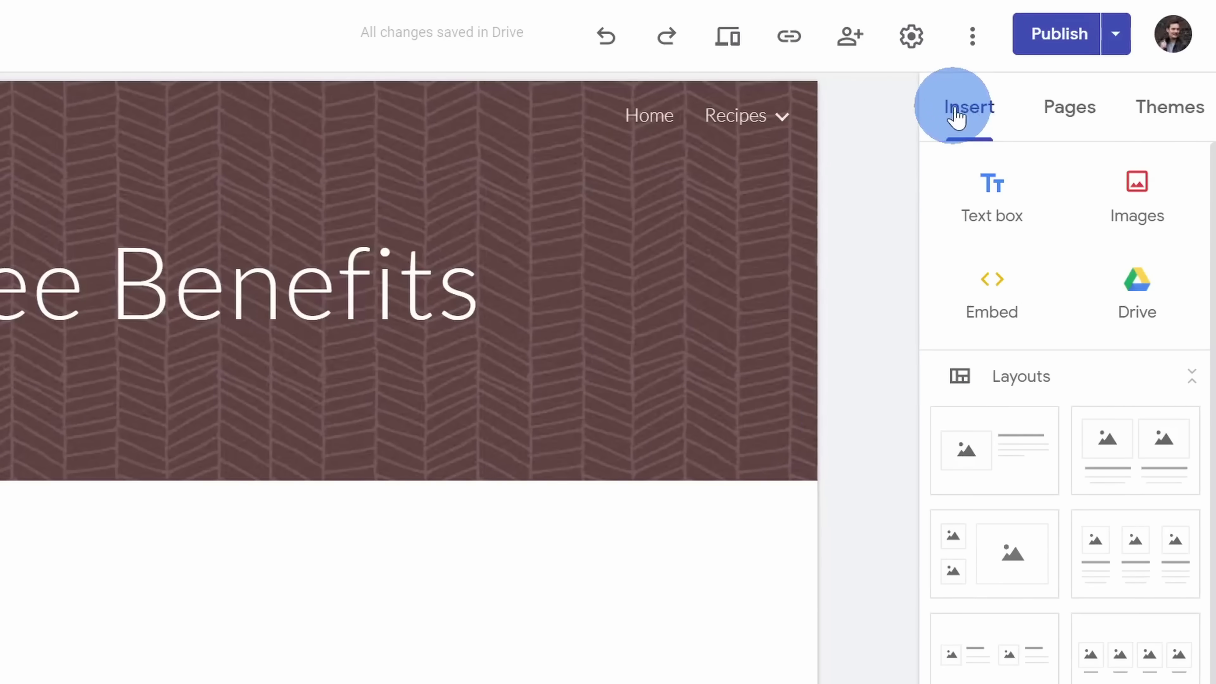
Choose Embed in the Insert panel to bring up the Embed from the web dialog.
left_click(993, 284)
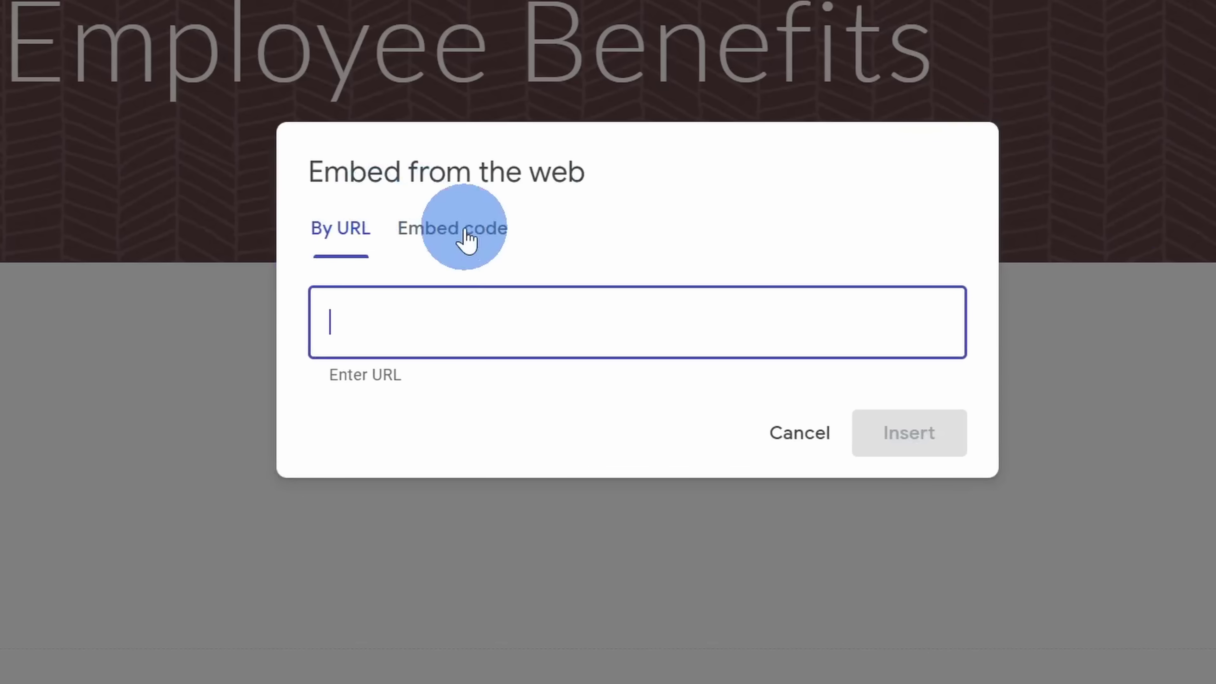
Paste the iframe code under Embed code, preview it, and insert the handbook slideshow onto the page.
left_click(463, 229)
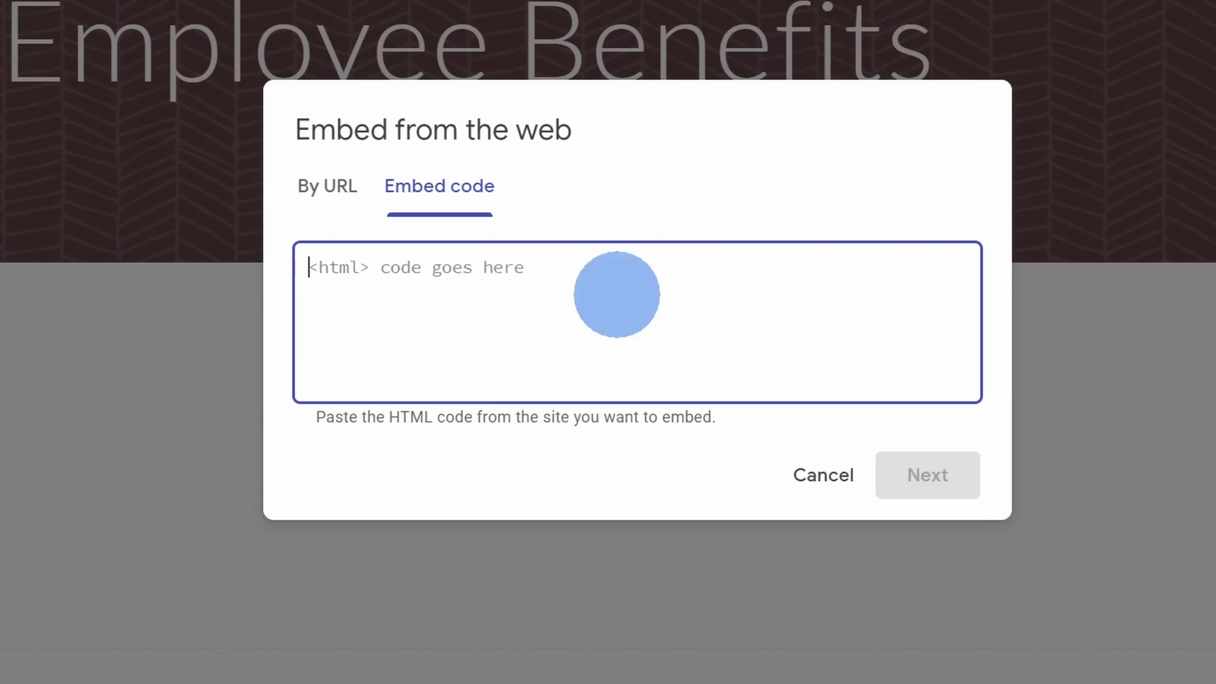
key("ctrl+v")
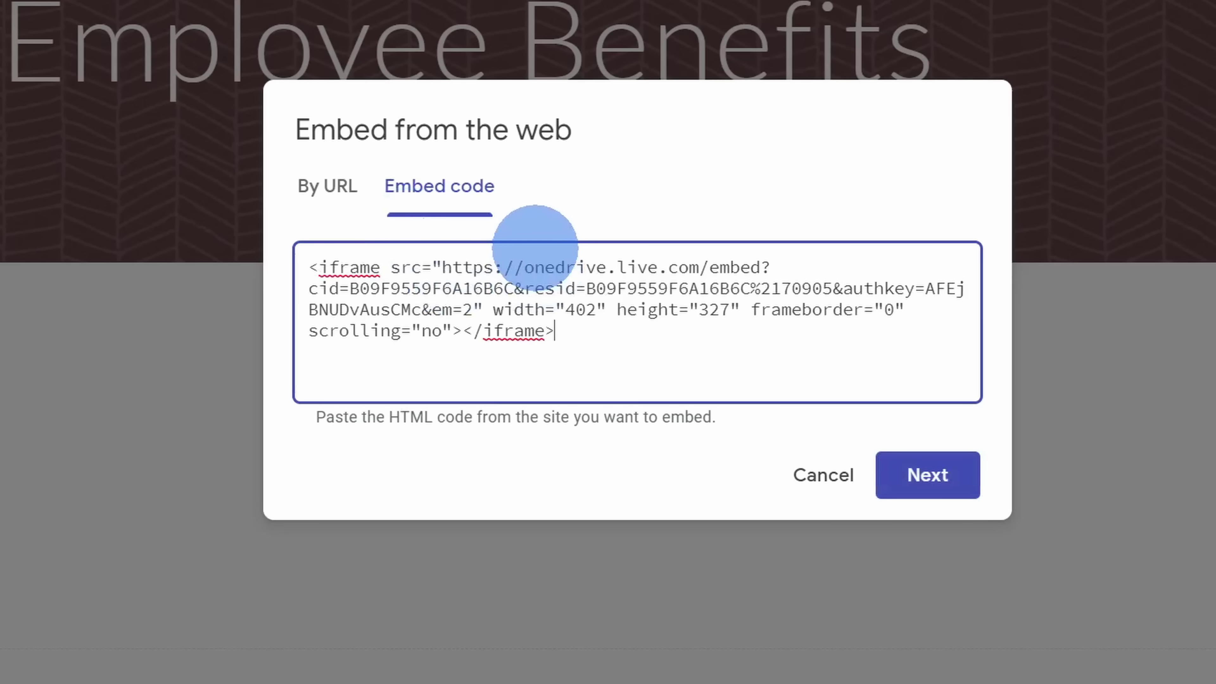
left_click_drag(493, 310, 750, 310)
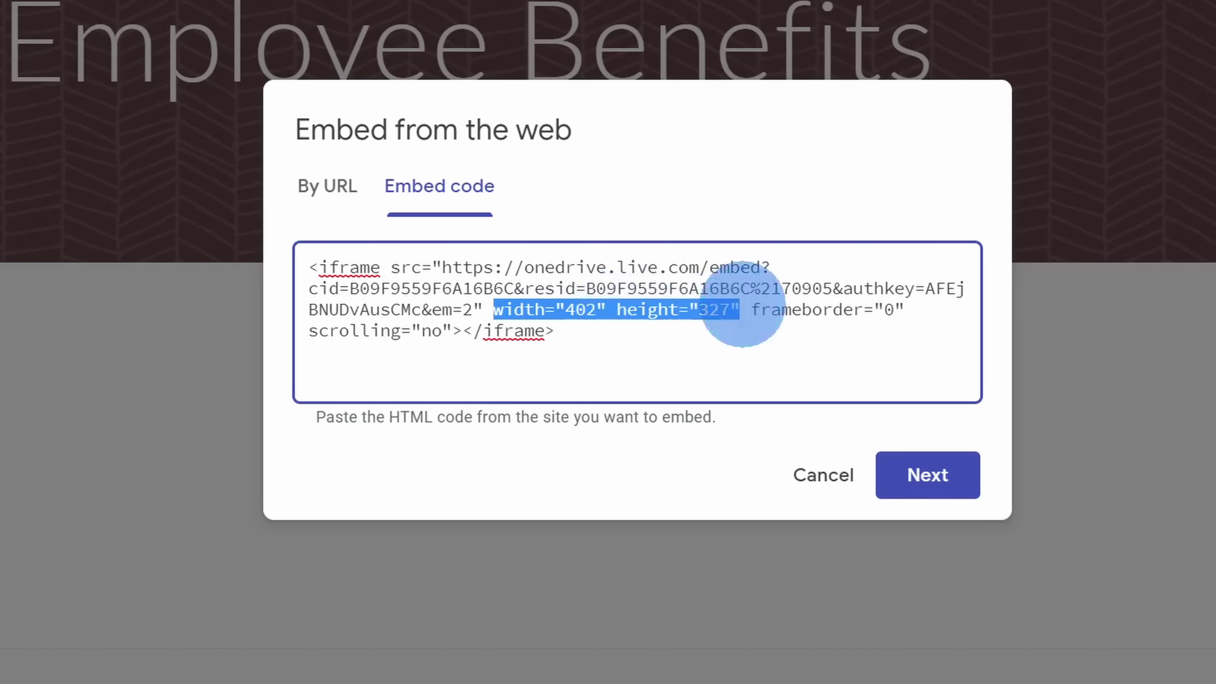
left_click(741, 309)
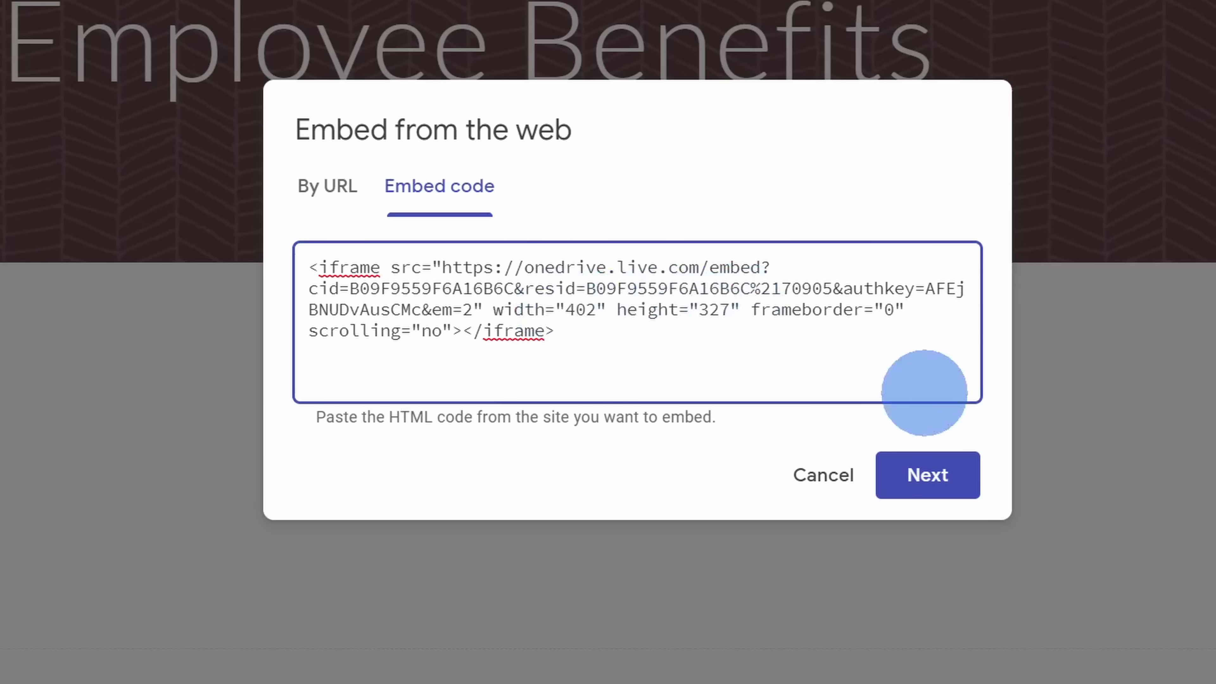
left_click(933, 485)
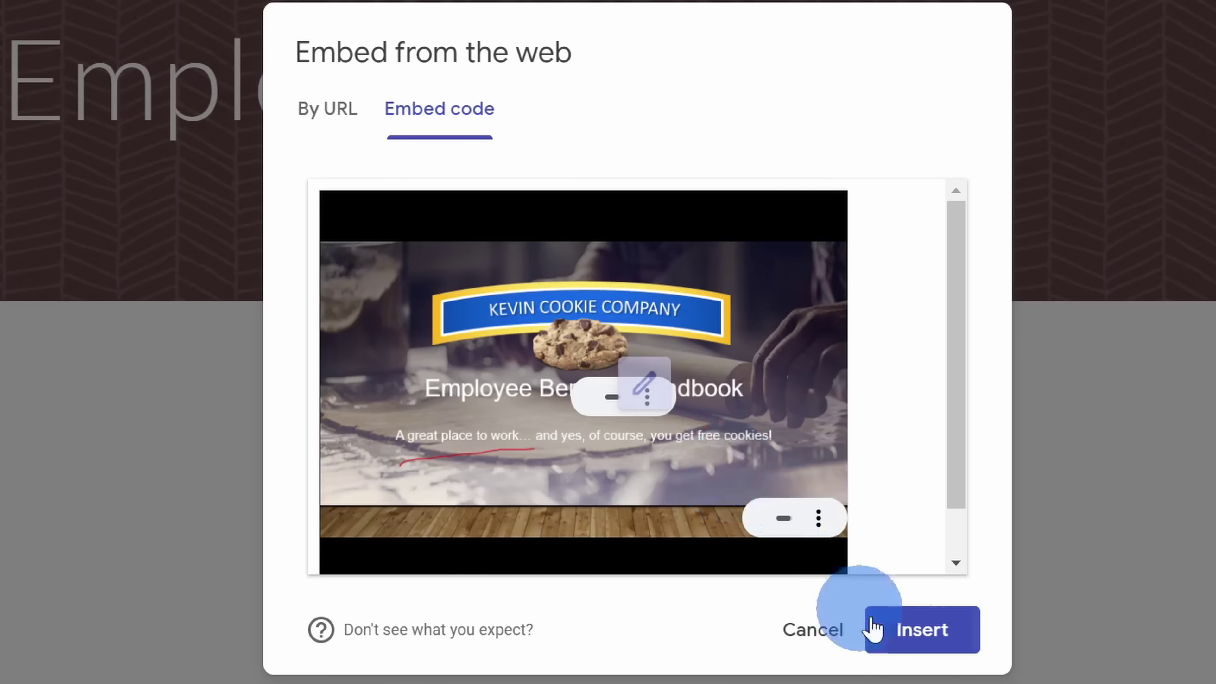
left_click(923, 646)
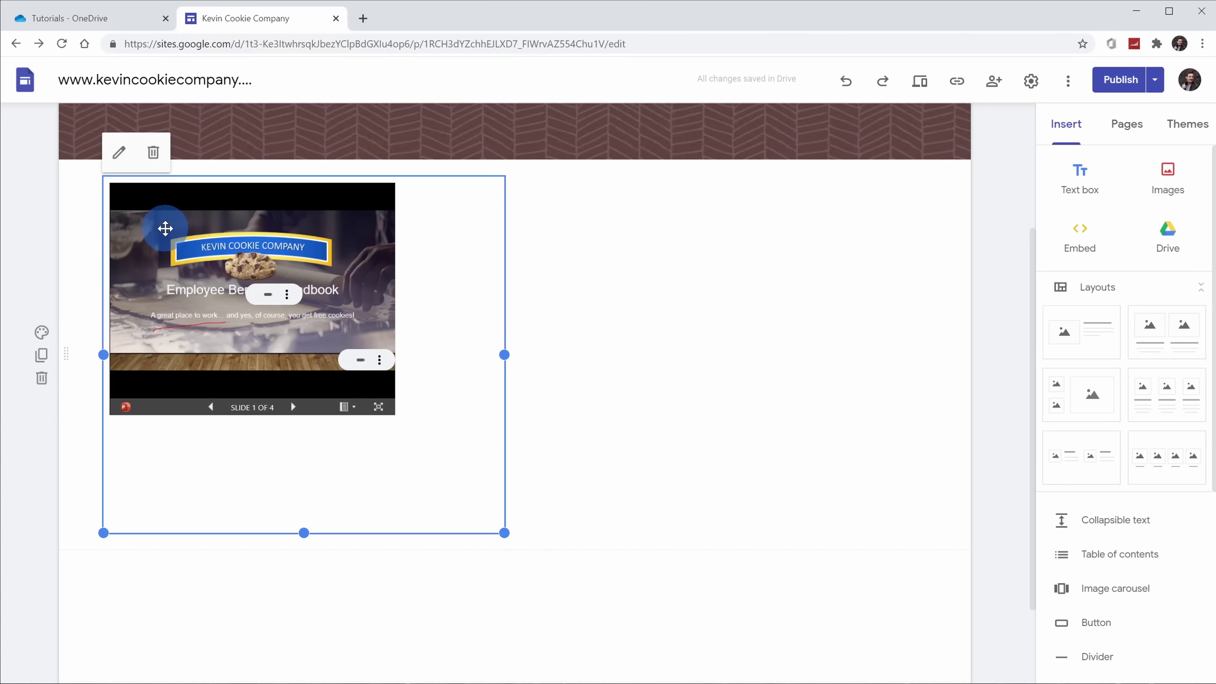
left_click(616, 418)
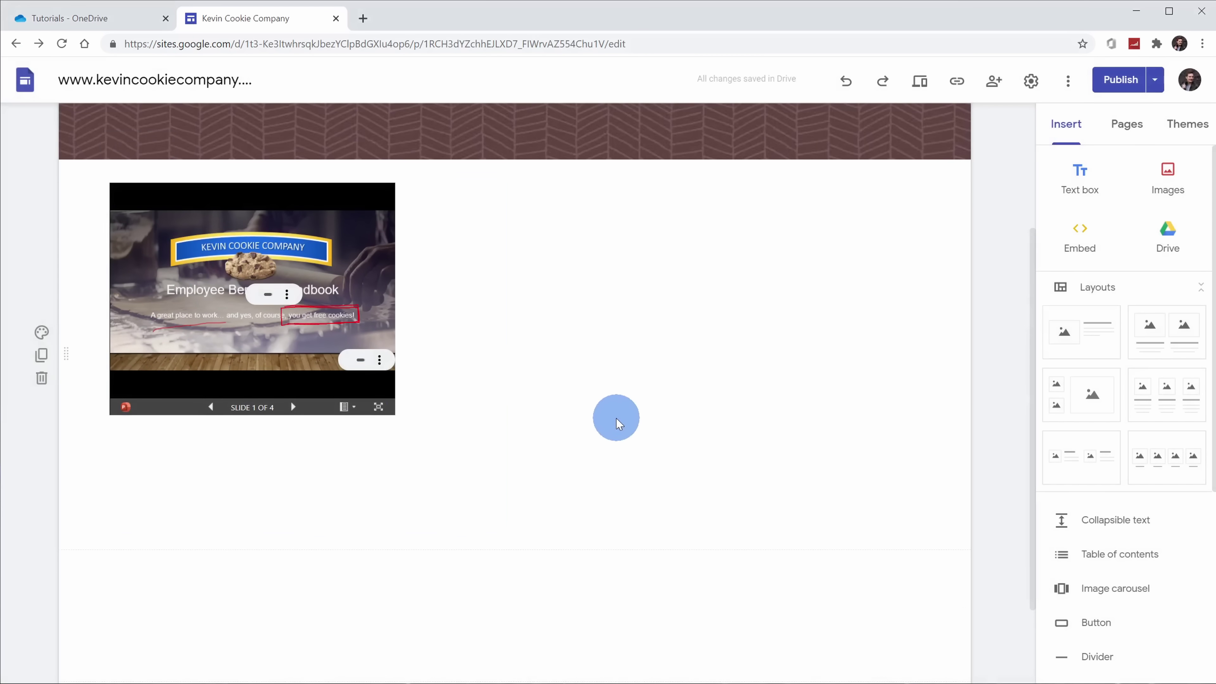
scroll(620, 421, "up", 2)
scroll(620, 421, "up", 2)
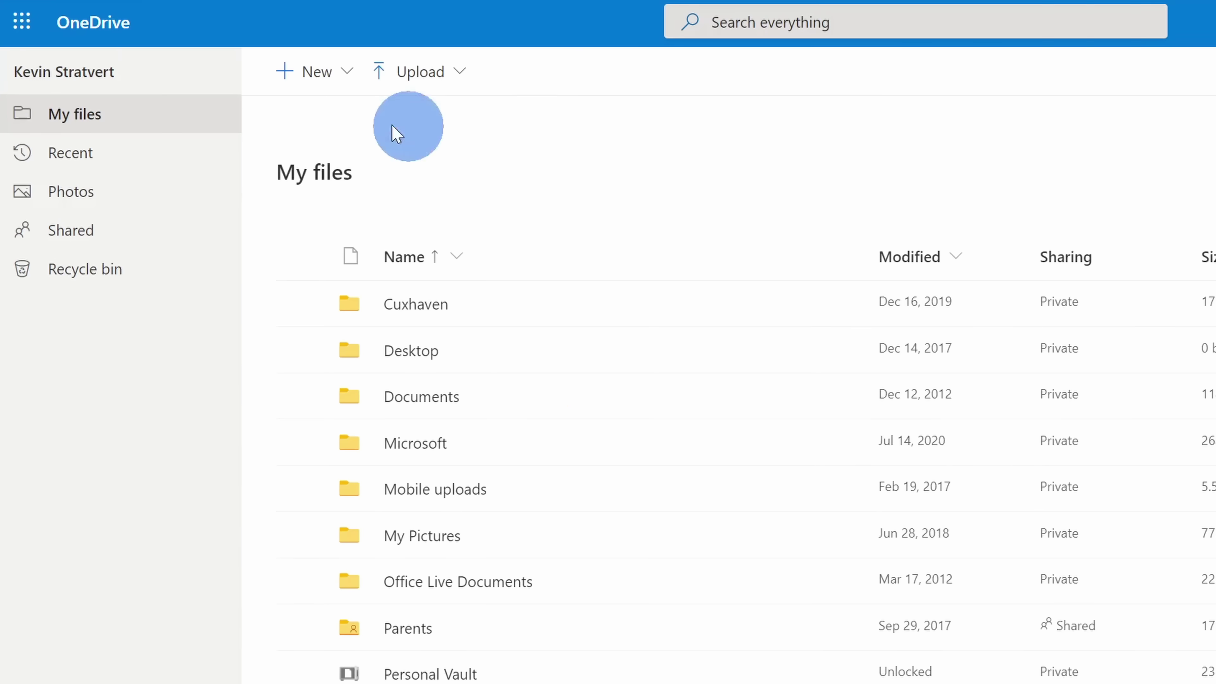
Visit the Recycle bin, then bring up the Settings pane from the gear icon.
left_click(130, 276)
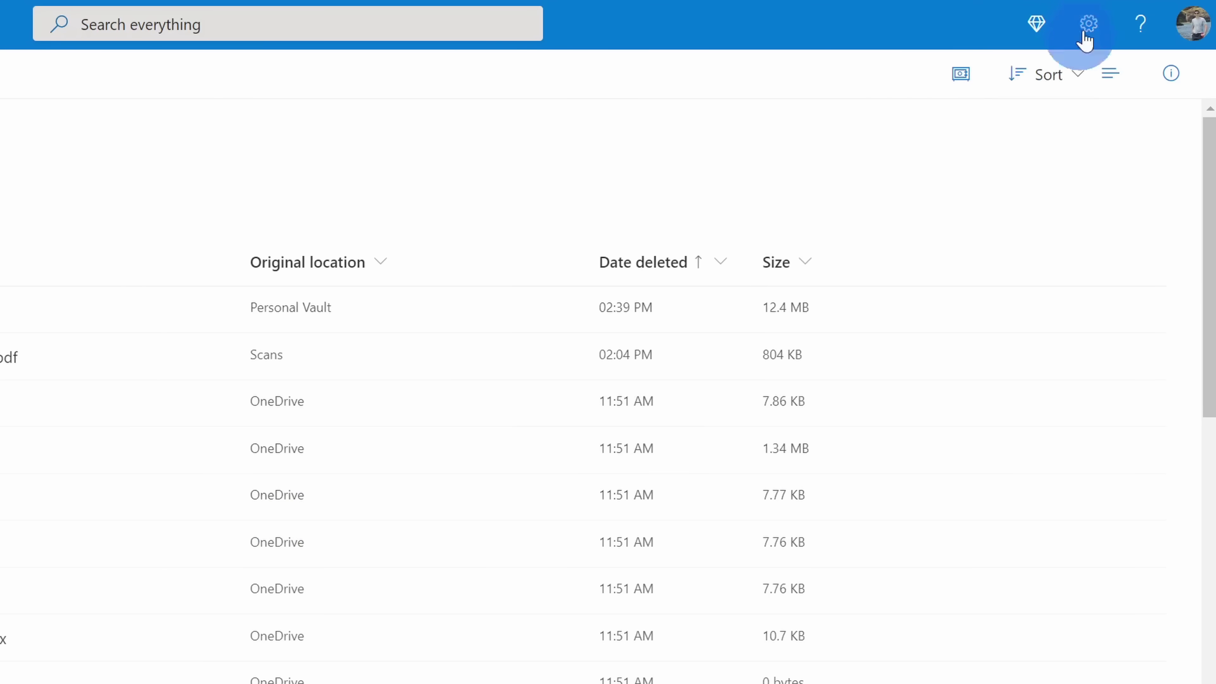
left_click(1090, 24)
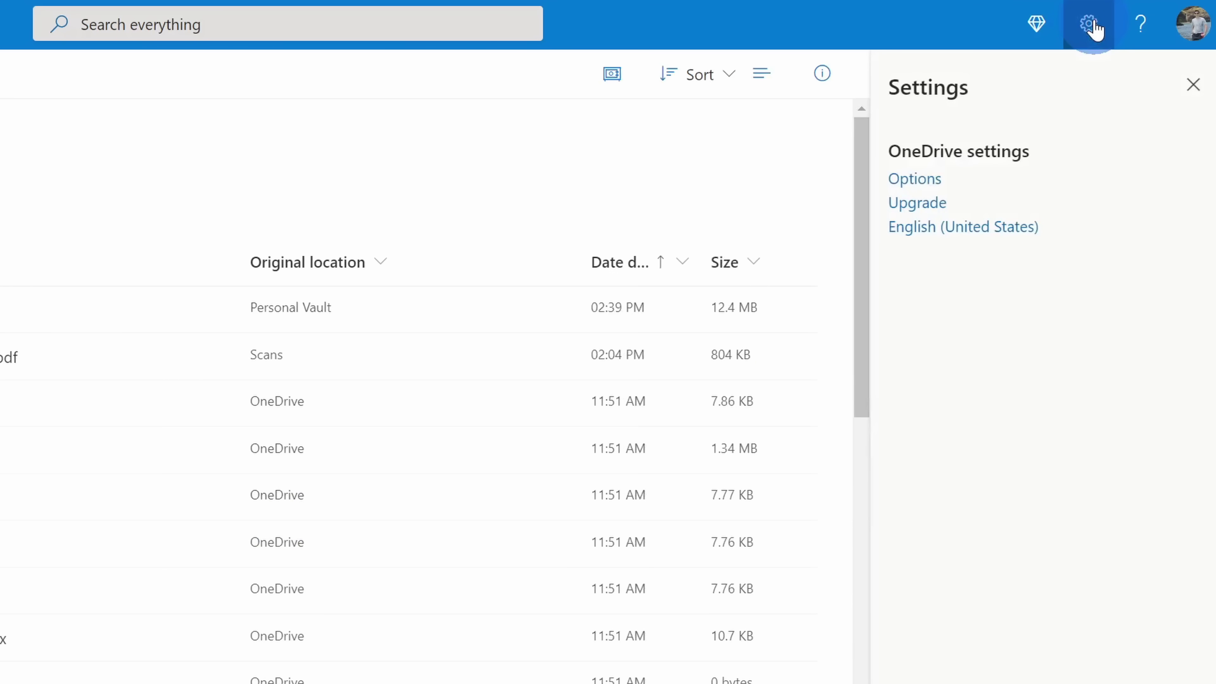
Go to Options and select Restore your OneDrive in the sidebar.
left_click(900, 179)
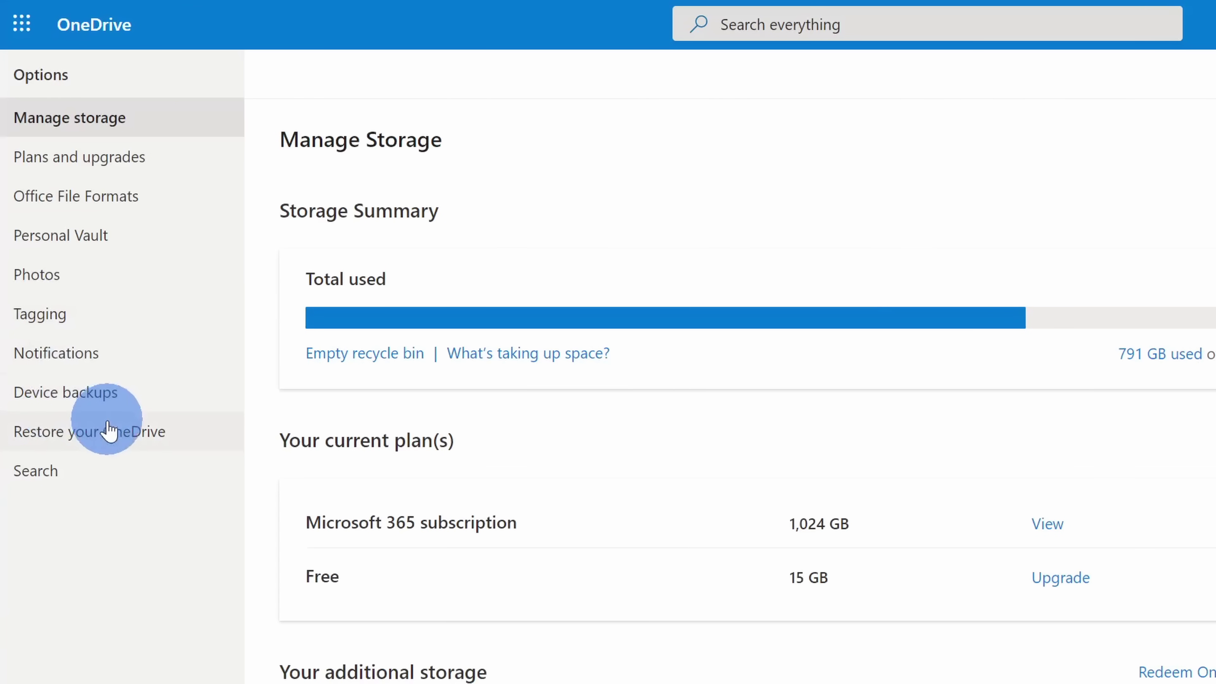
left_click(113, 436)
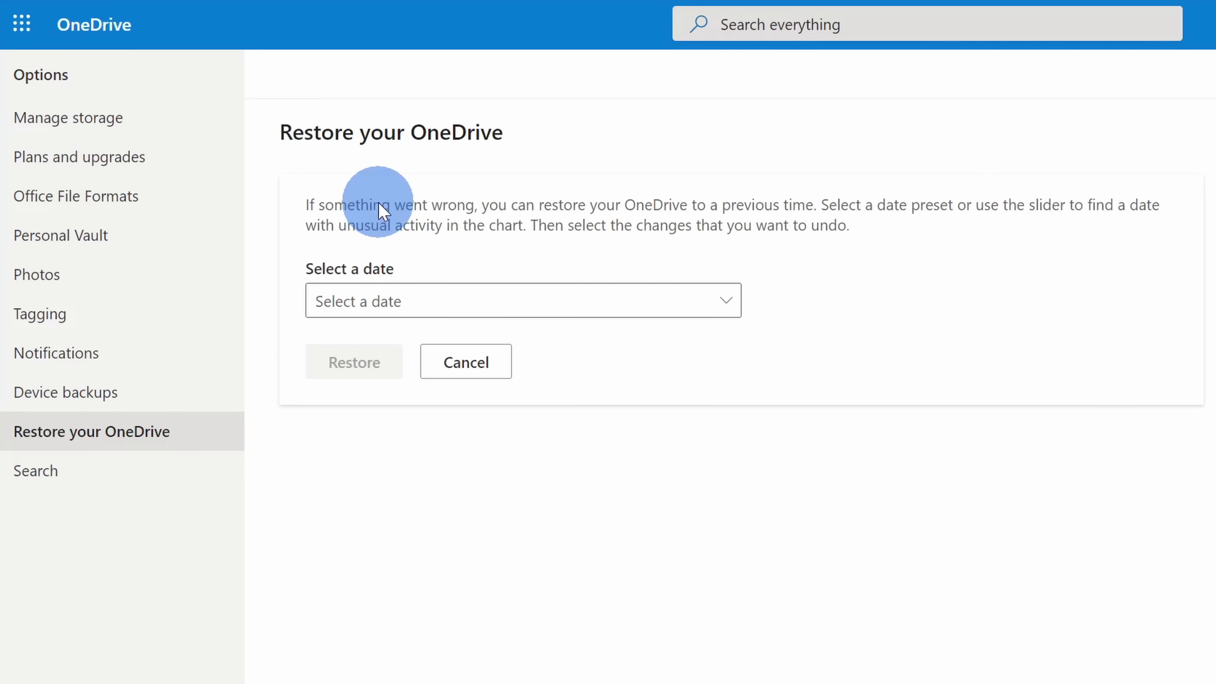
Choose 'Three weeks ago' as the restore date and review the changes listed since 1/4/2021.
left_click(561, 309)
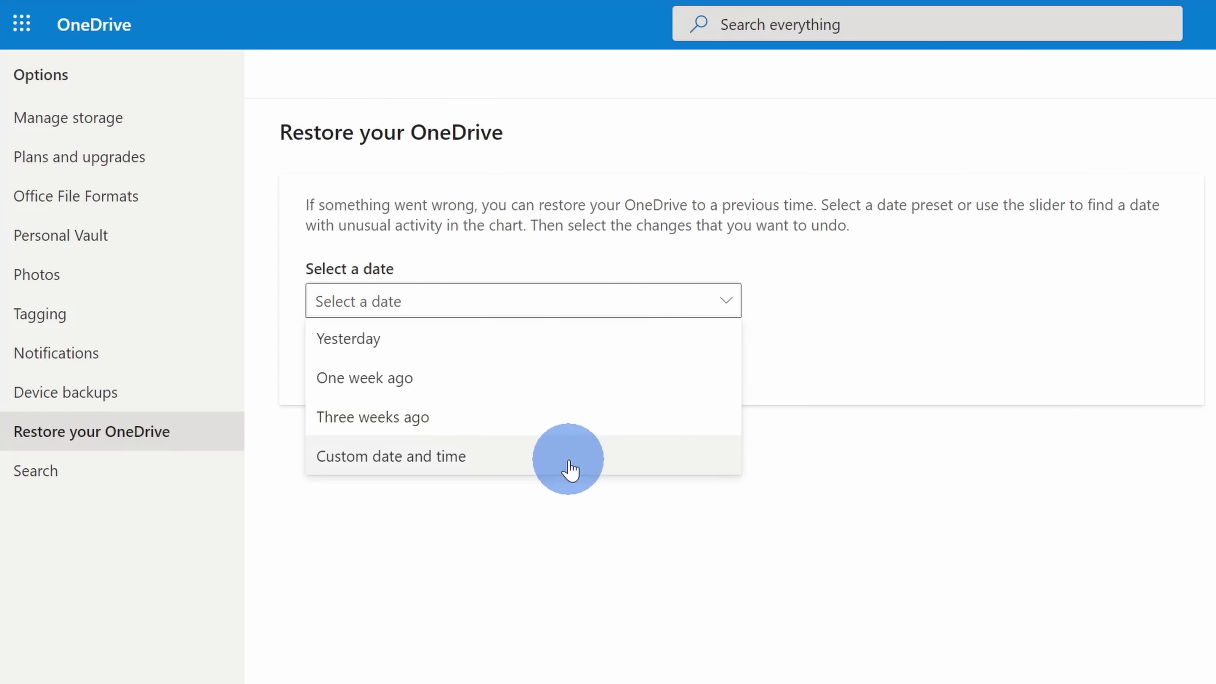
left_click(583, 424)
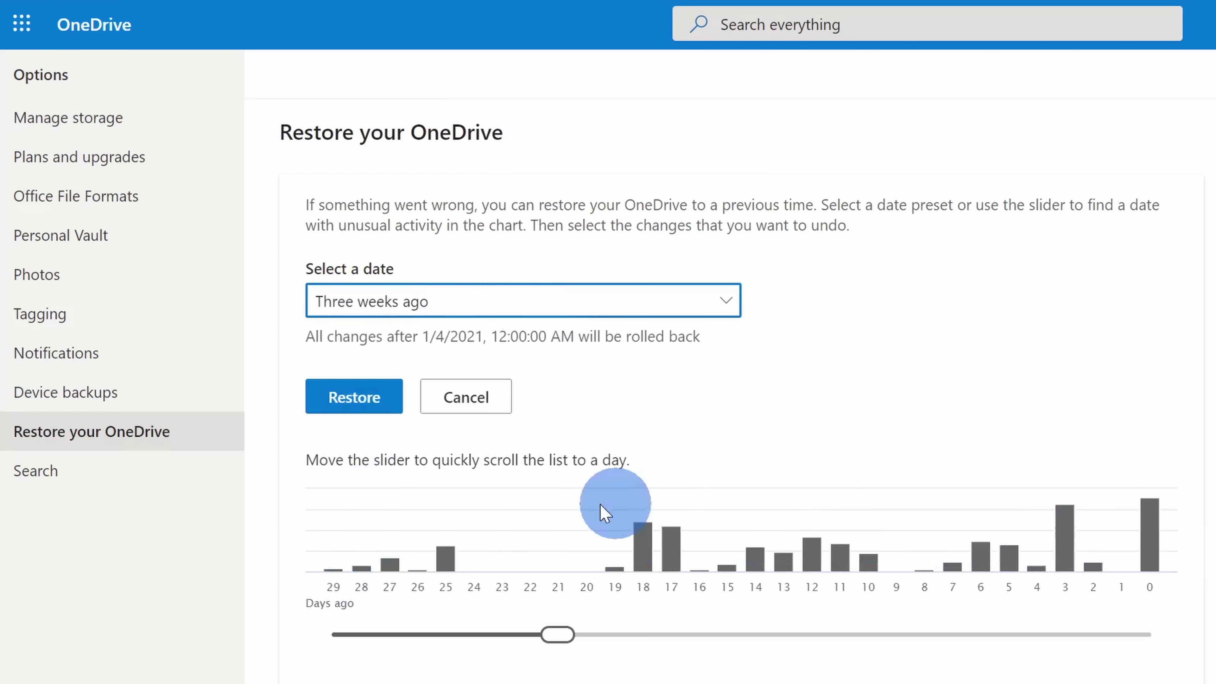
scroll(1075, 474, "down", 9)
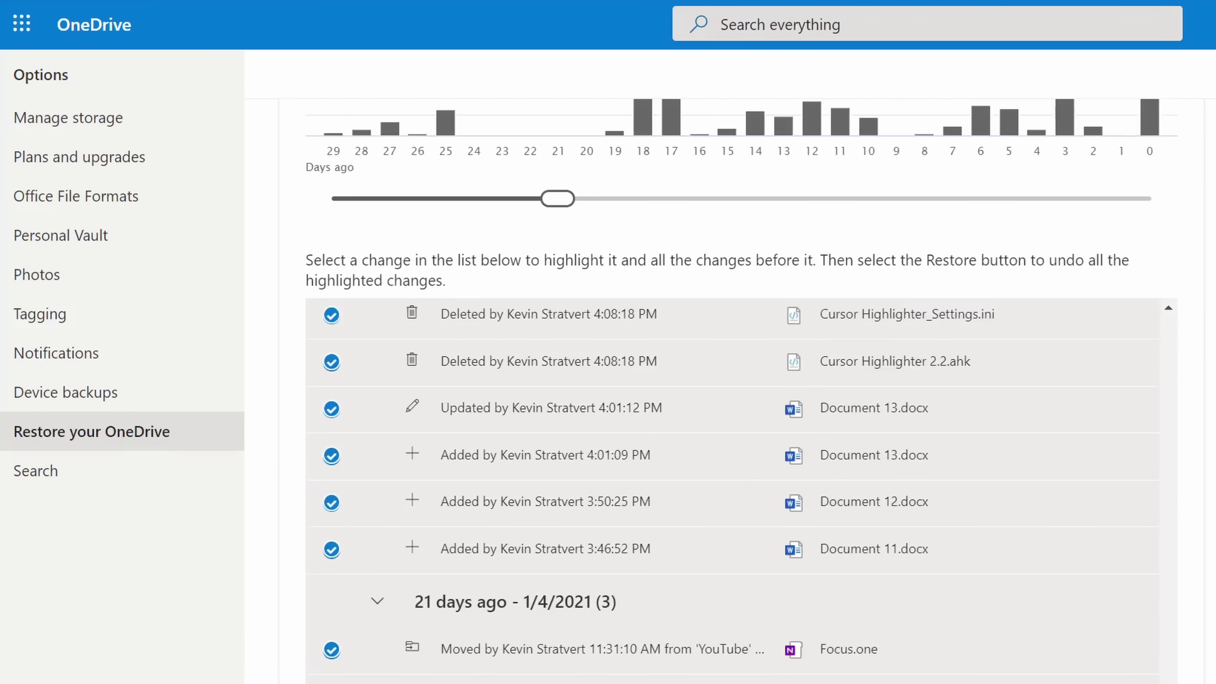